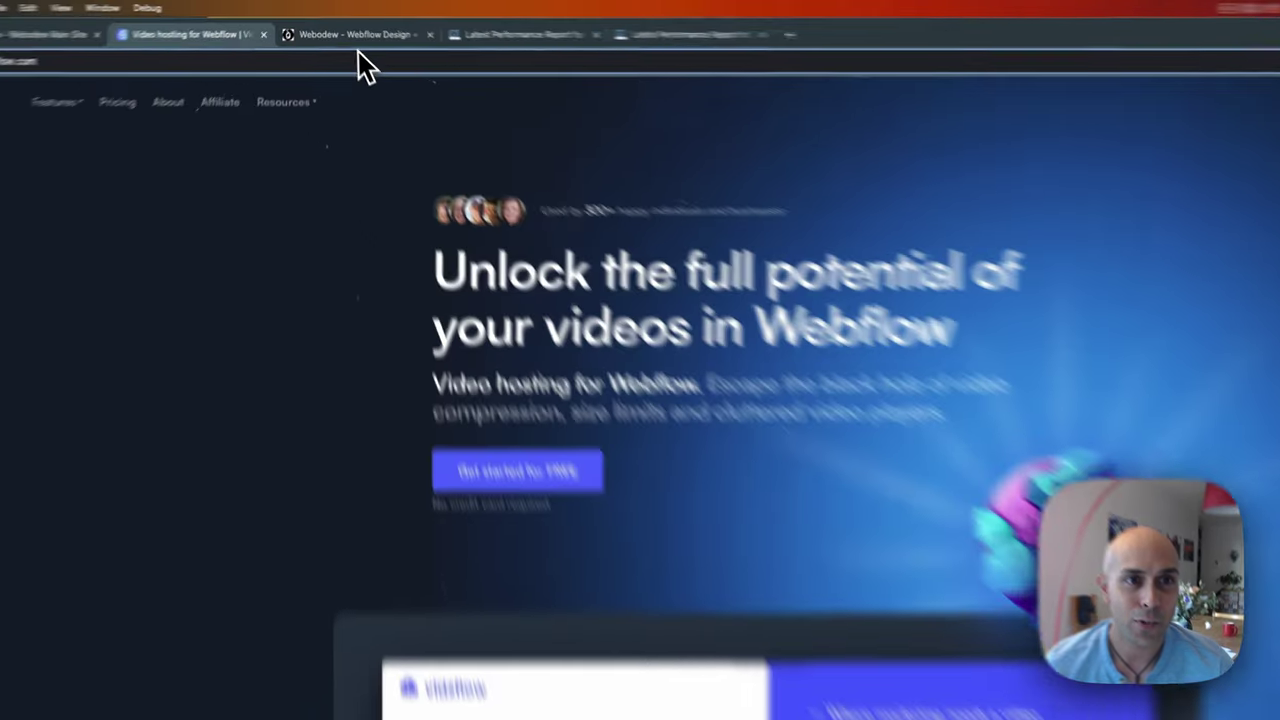
- View the owner's introduction video on the Webodew homepage and return to the Vidzflow website
click(345, 24)
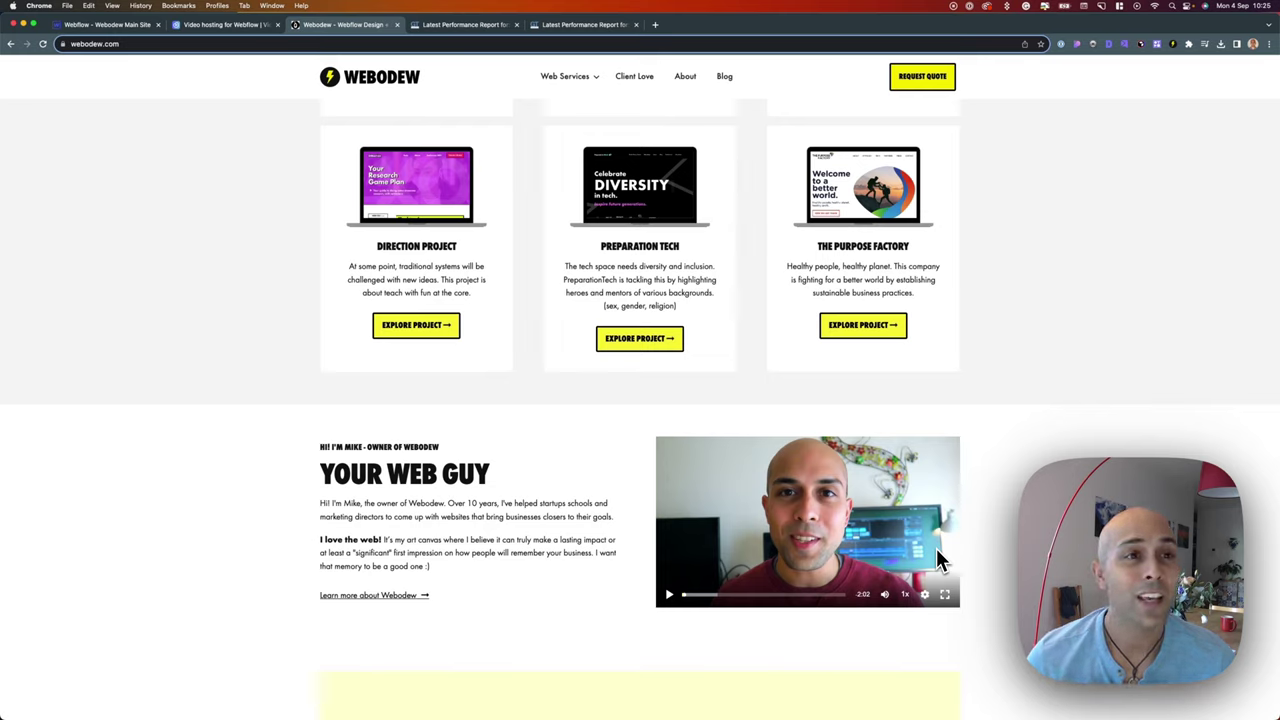
click(191, 25)
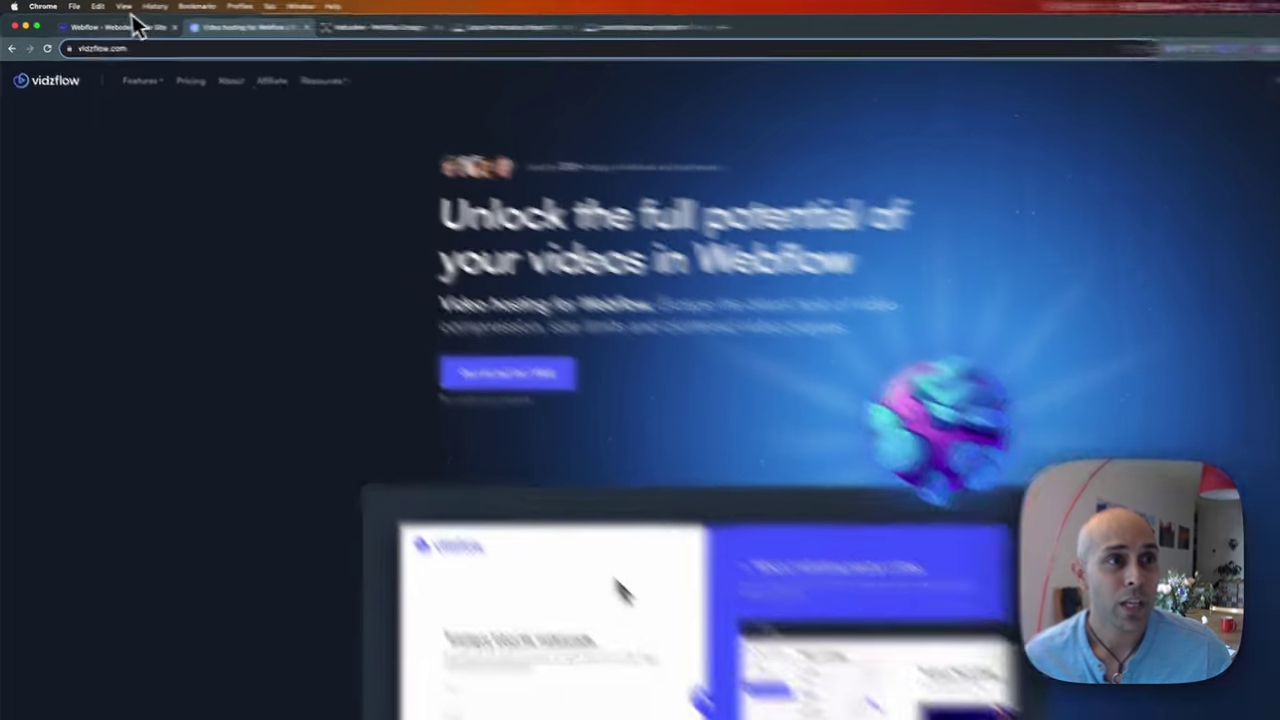
- From the Webodew project in Webflow, find the Vidzflow app in the Apps marketplace and read its description
click(111, 24)
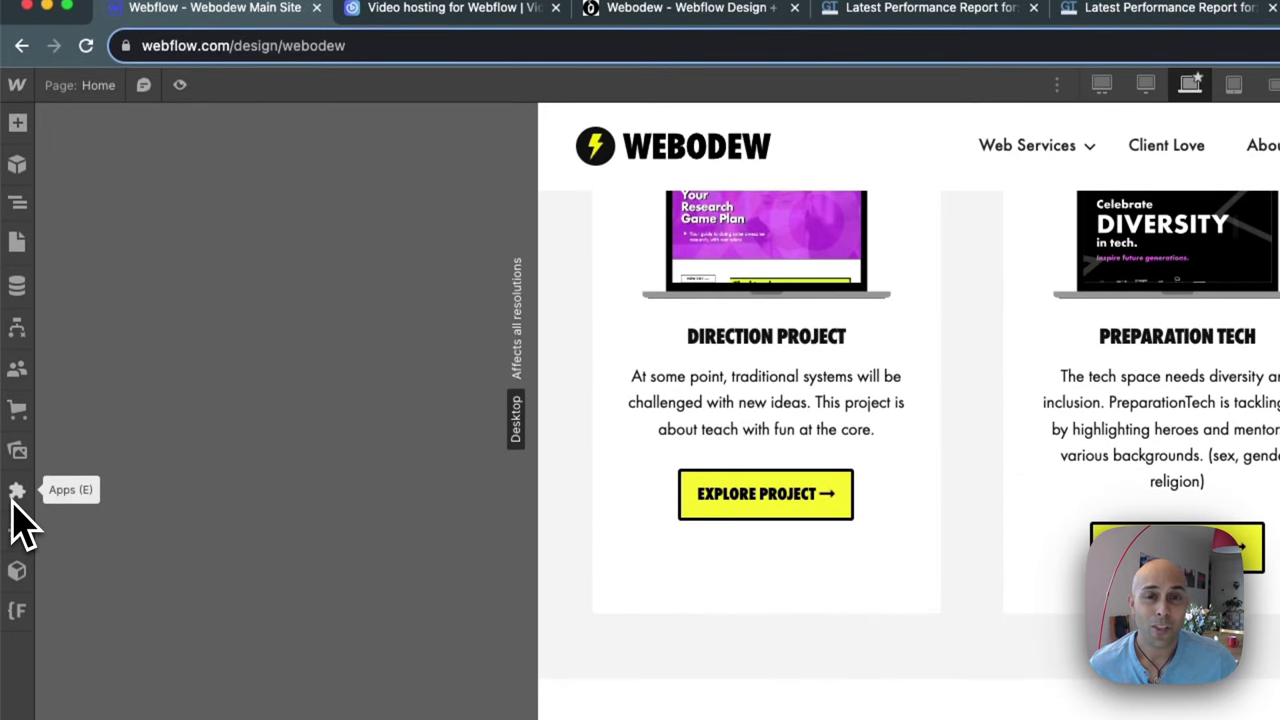
click(15, 496)
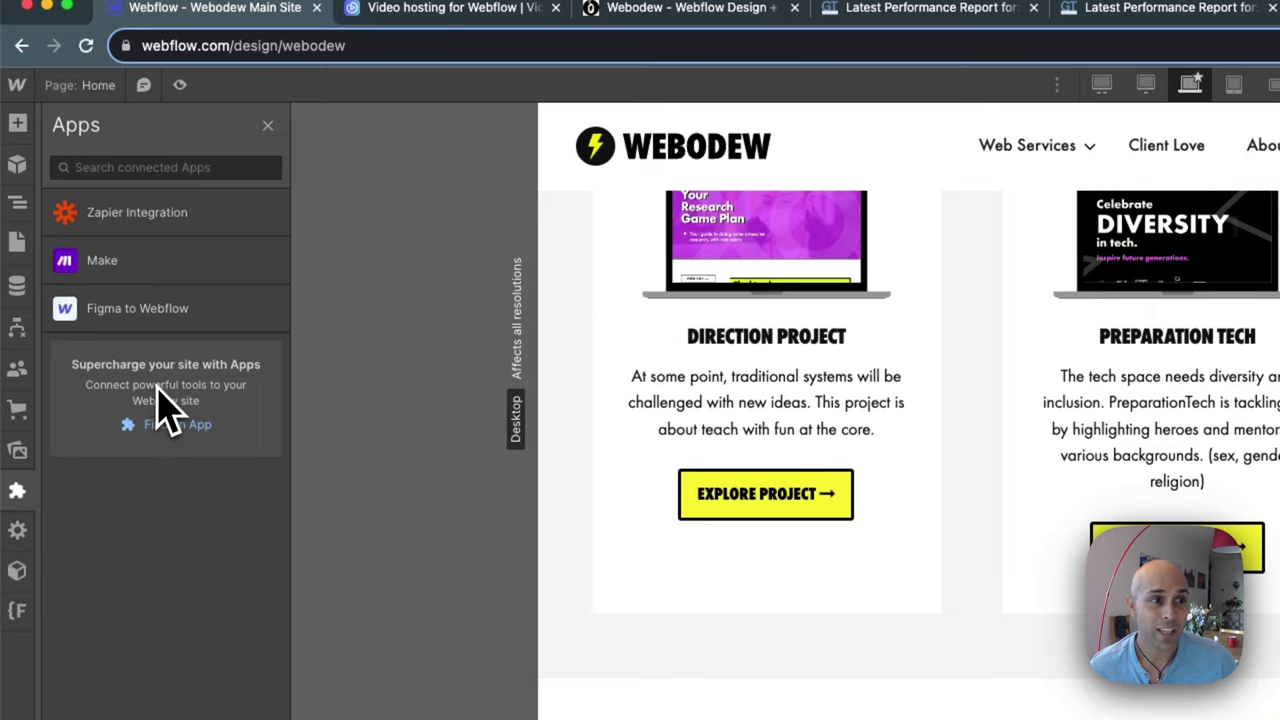
click(186, 425)
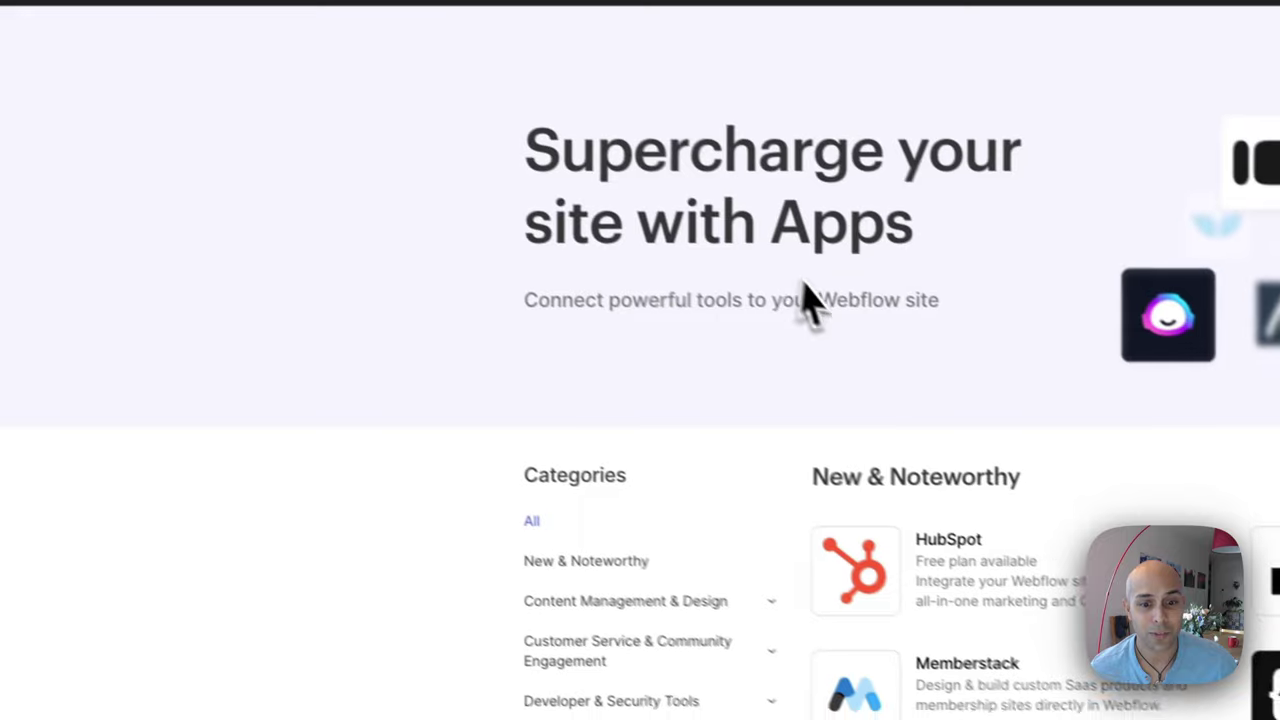
scroll(810, 300, down, 15)
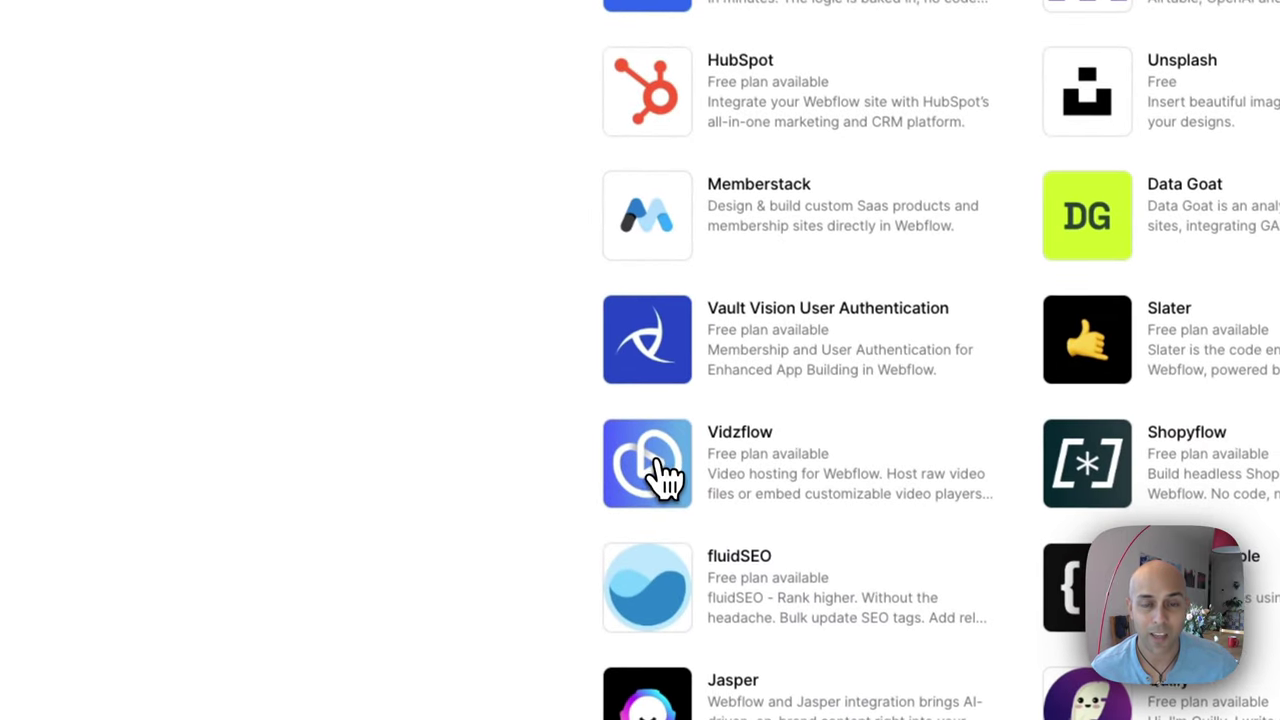
click(680, 515)
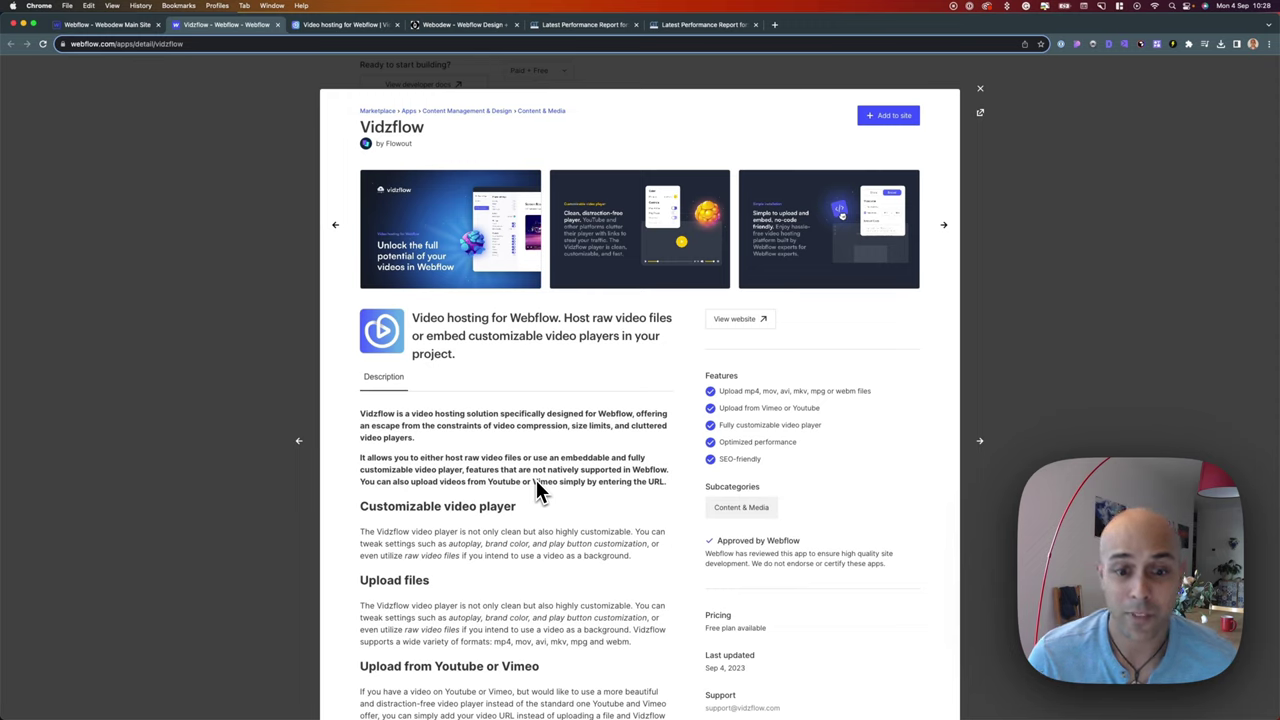
scroll(623, 516, down, 2)
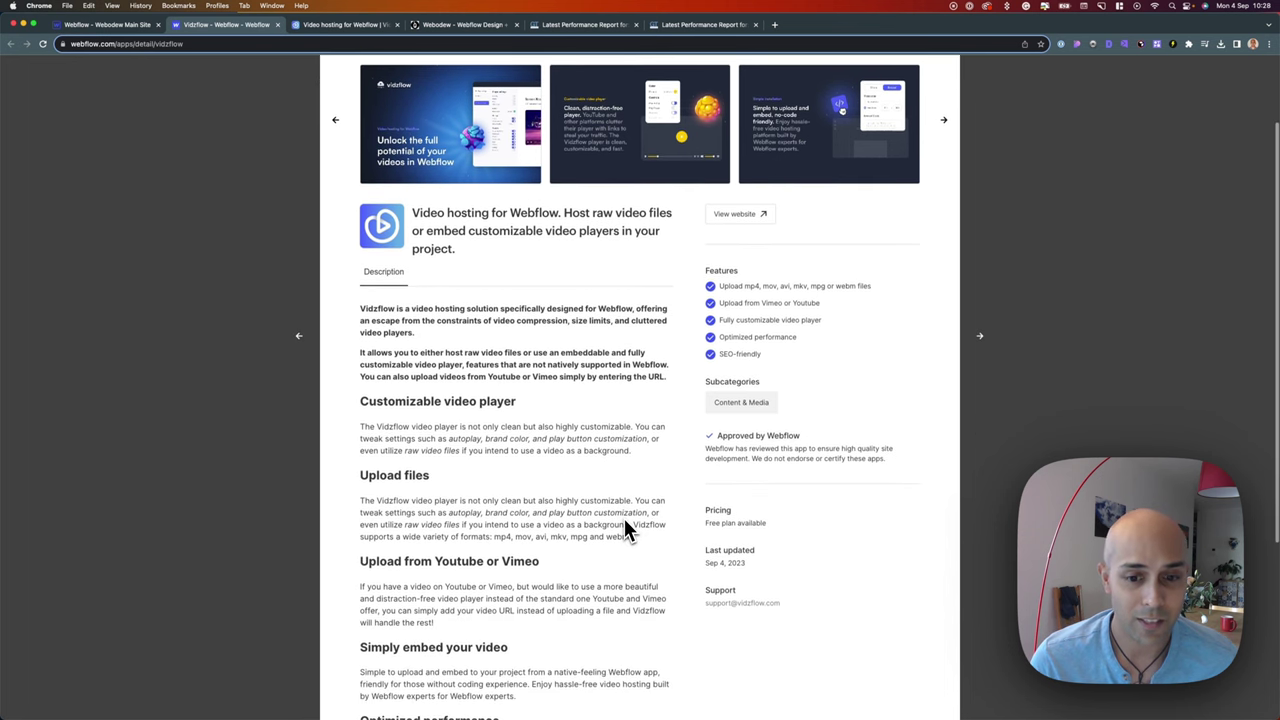
scroll(520, 445, up, 2)
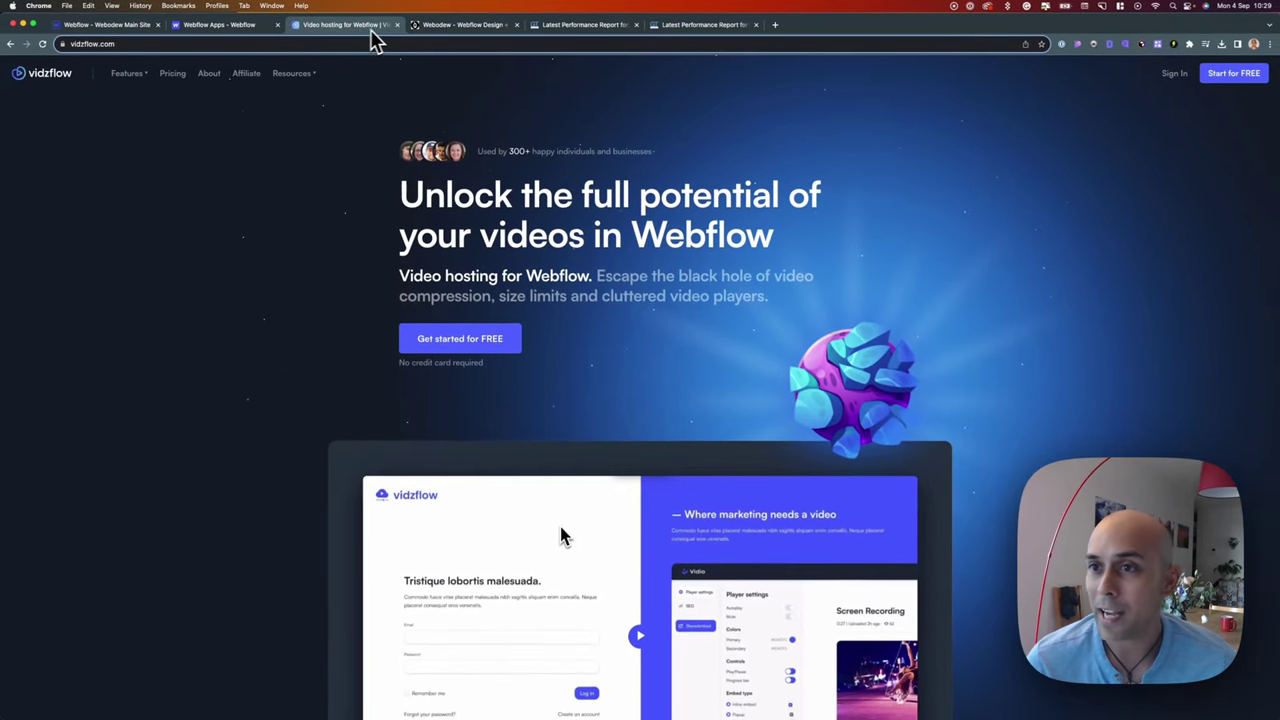
- Sign in to Vidzflow from its website with the saved account e-mail and password
click(1176, 80)
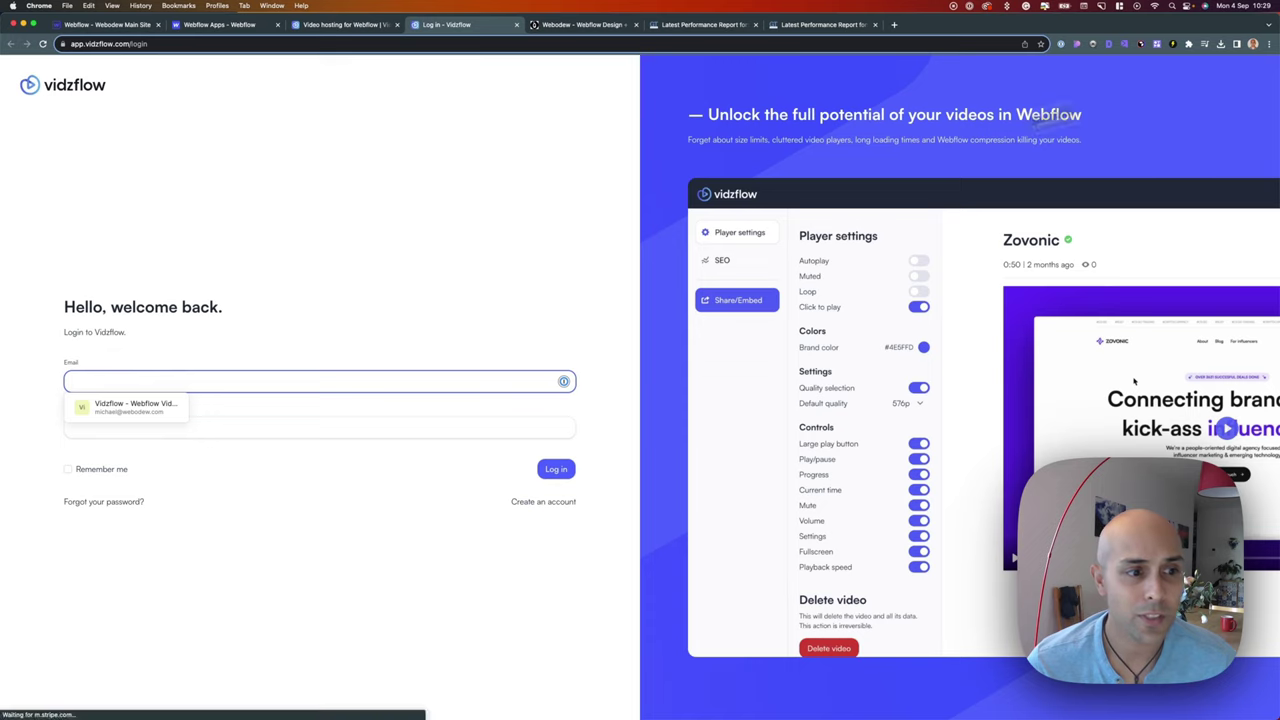
click(168, 408)
click(556, 470)
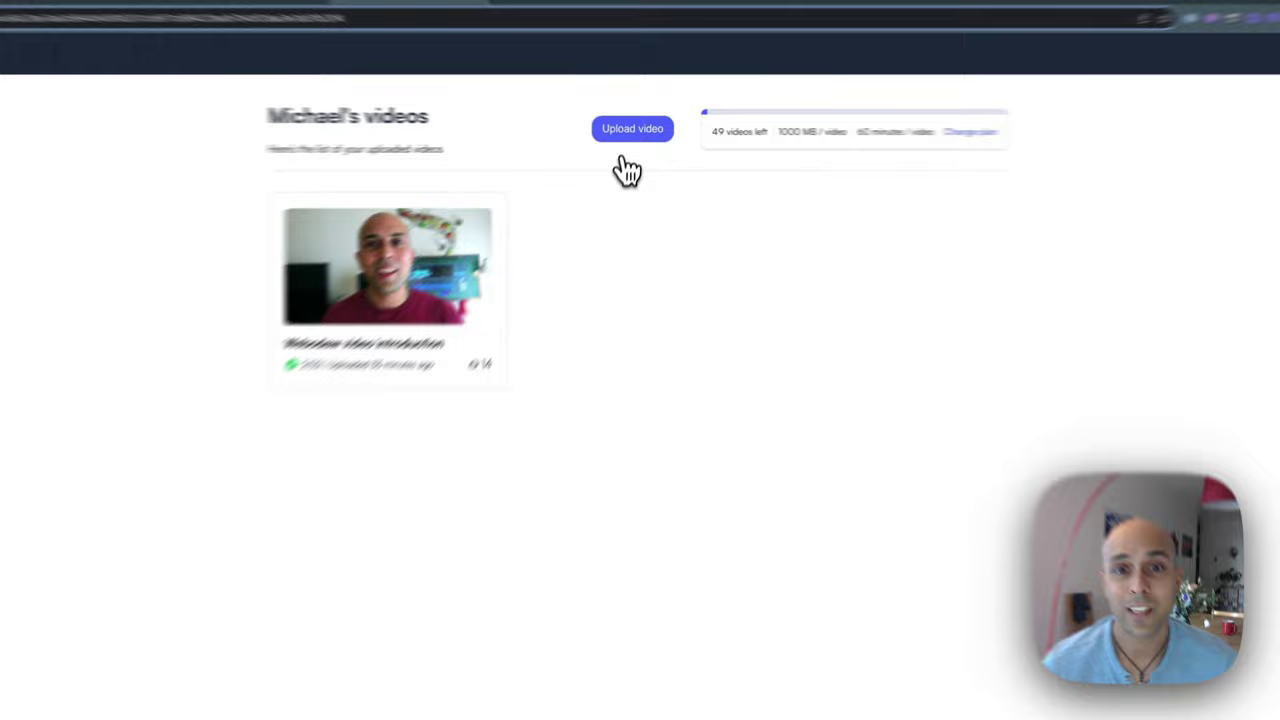
- Open the new video upload dialog to view its file and YouTube/Vimeo options, and close it without uploading
click(624, 130)
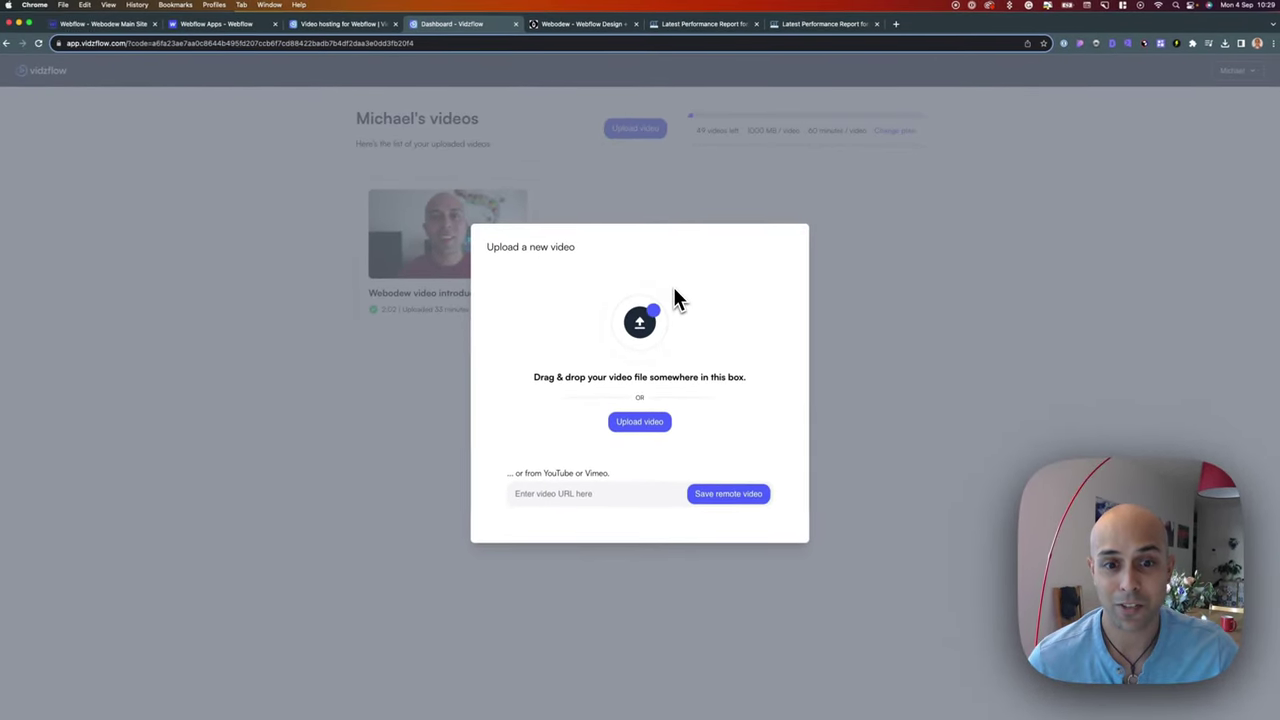
click(686, 211)
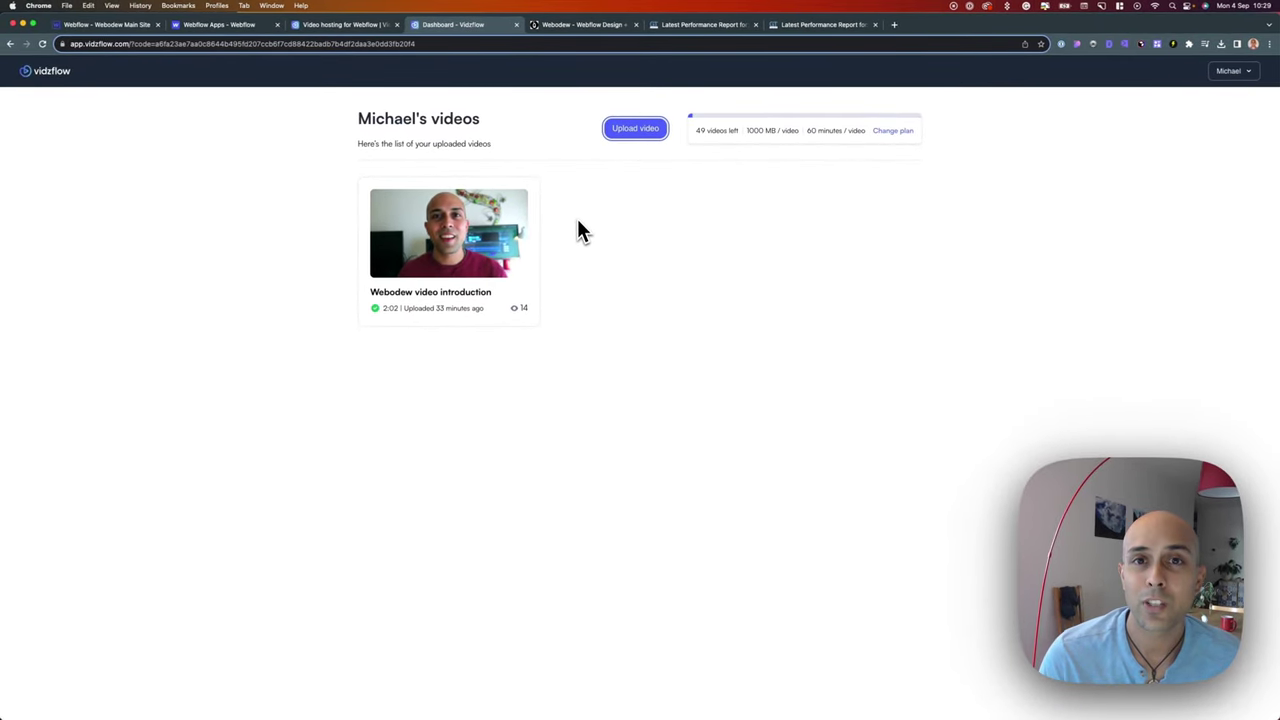
- Open the "Webodew video introduction" video and set its player brand color to yellow #FCFF2E
click(453, 305)
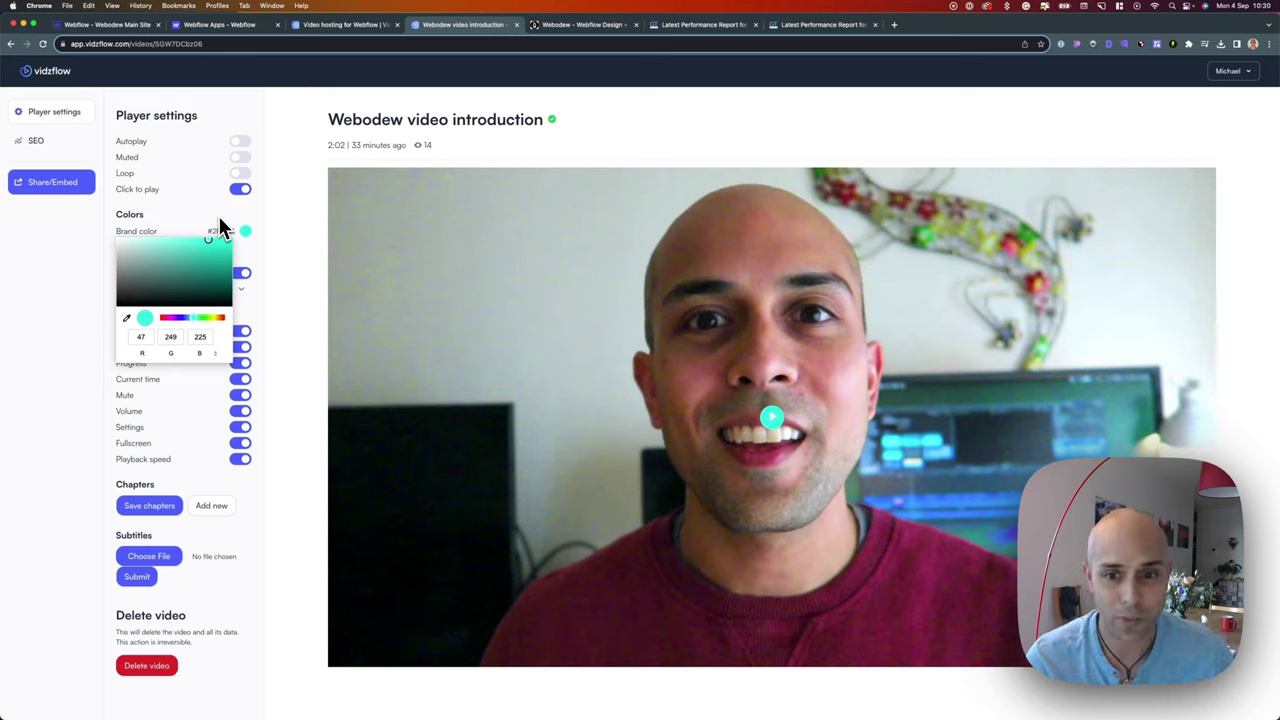
drag(207, 317, 216, 318)
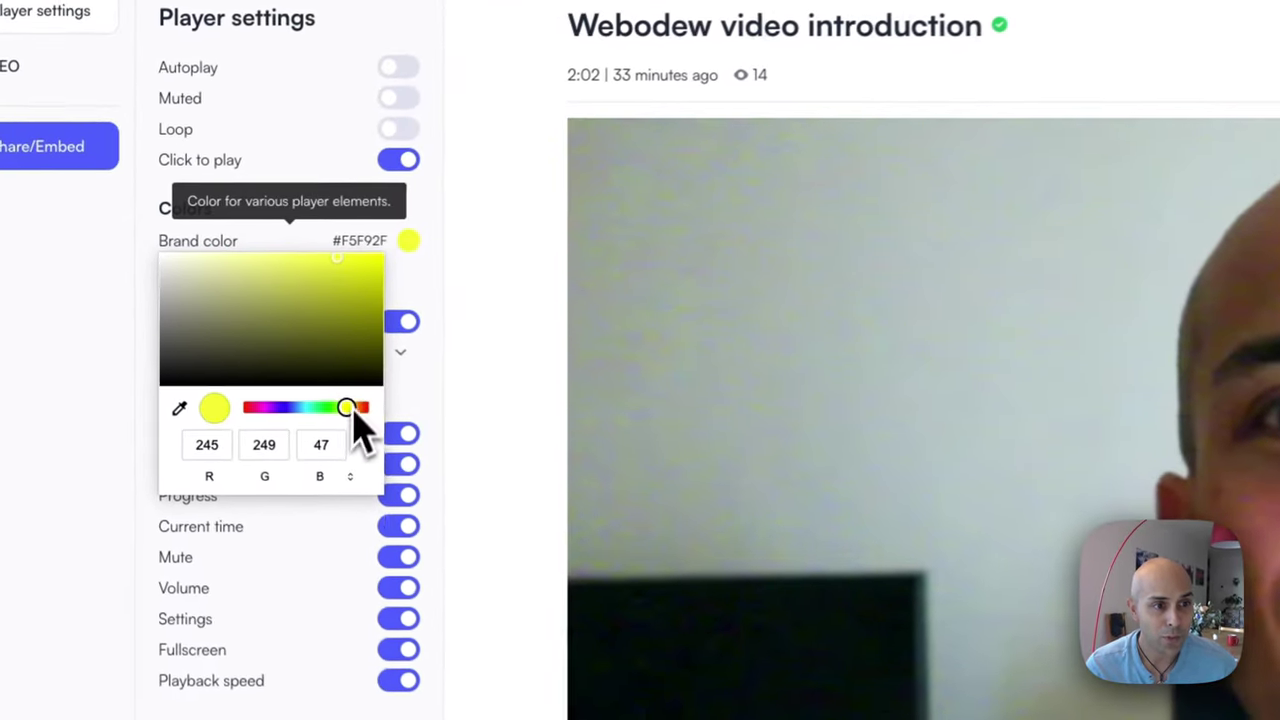
click(357, 266)
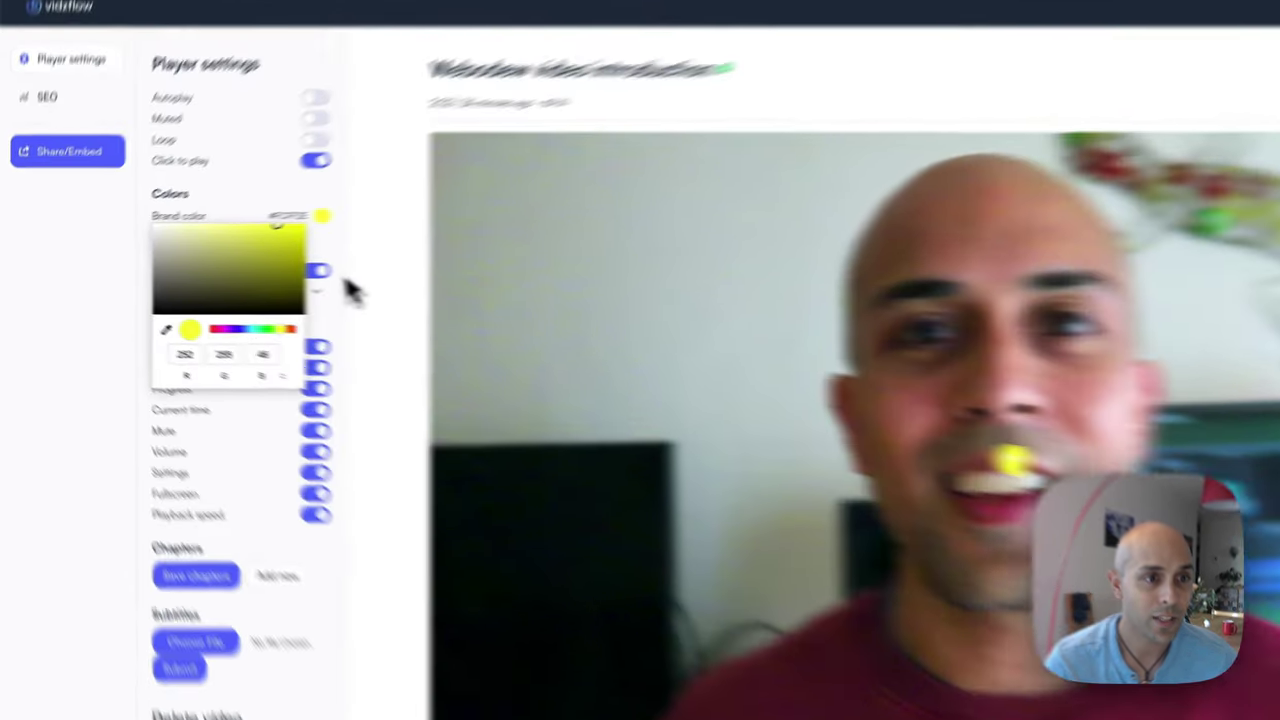
click(256, 278)
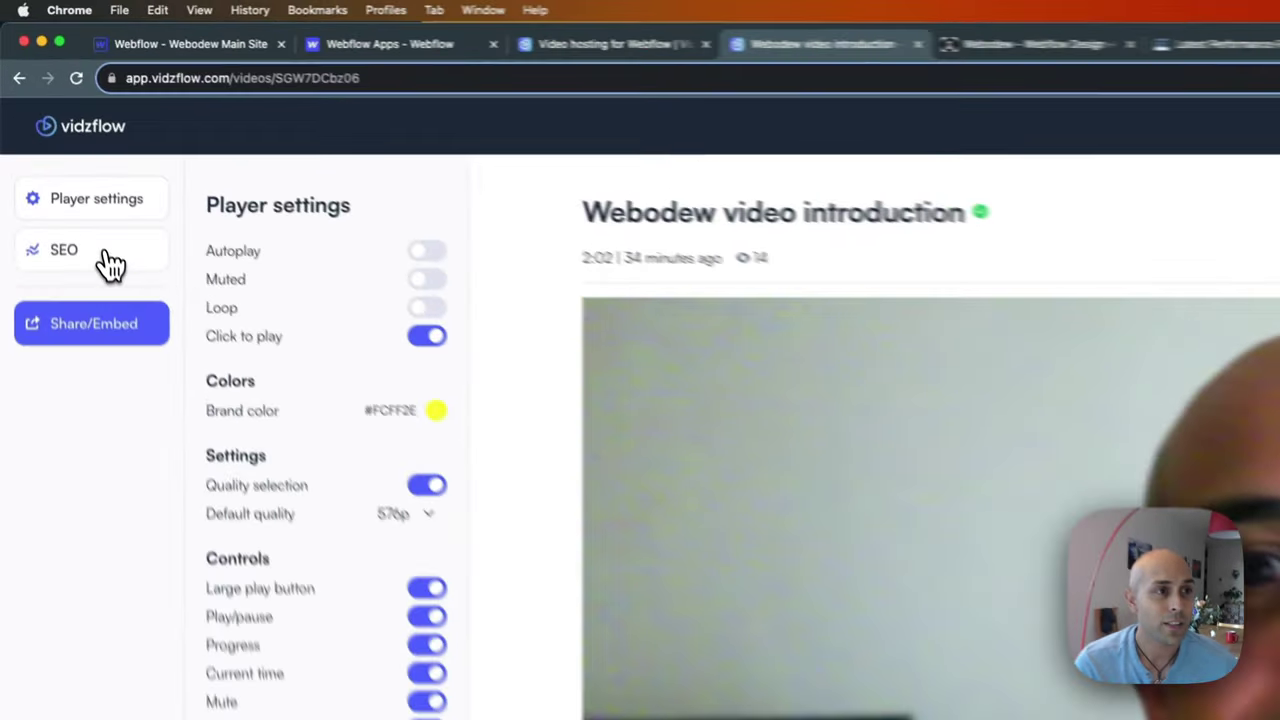
- View the video's SEO metadata, and preview the video through its copied Video Player Link in a new browser tab
click(62, 150)
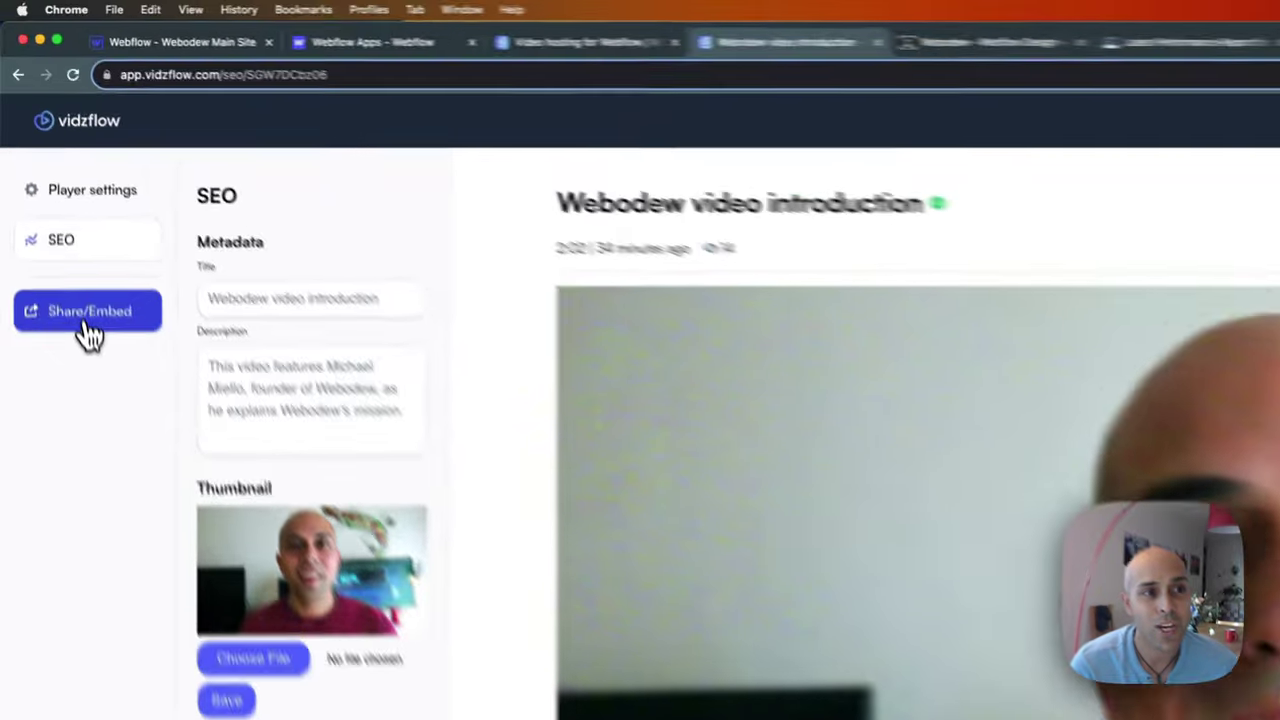
click(86, 318)
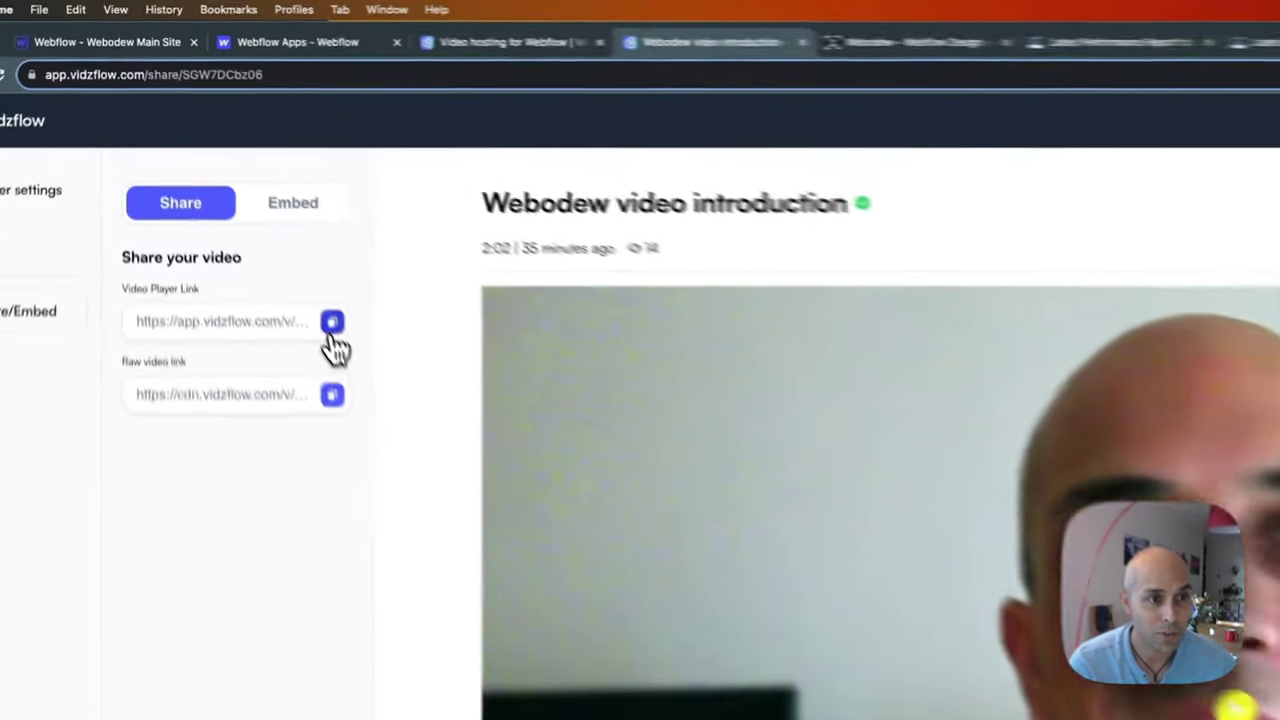
click(332, 321)
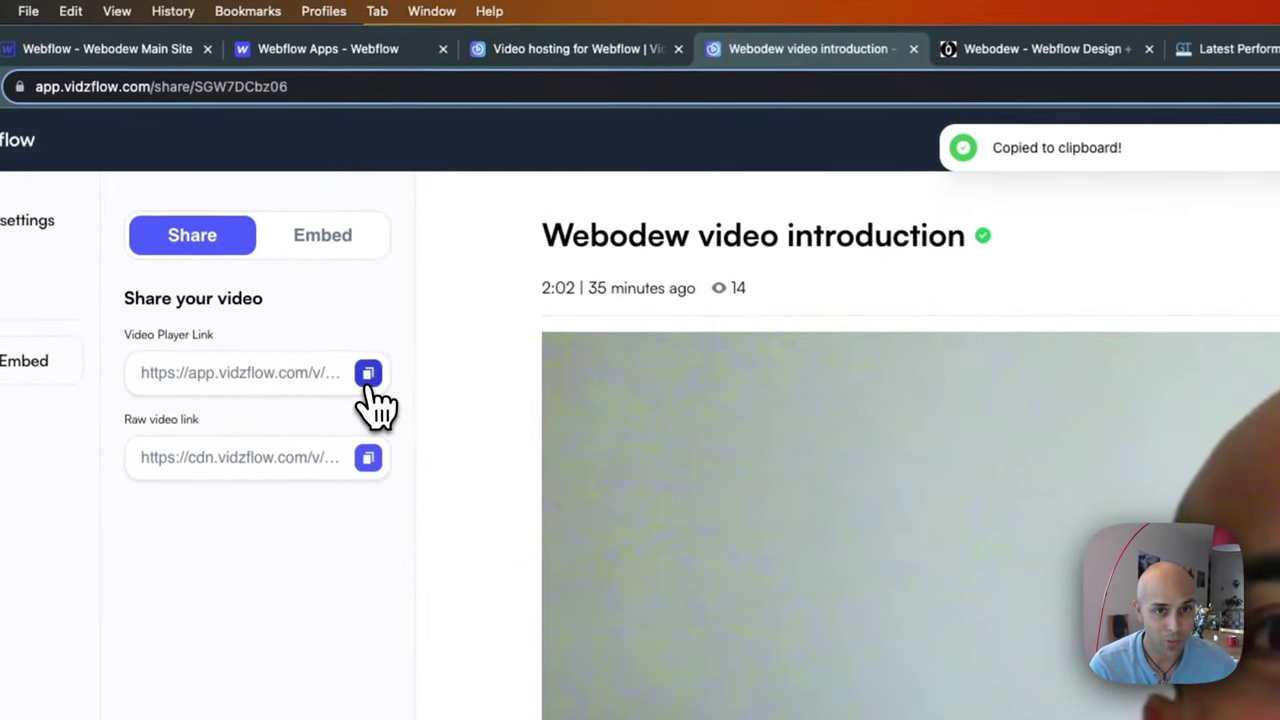
click(894, 46)
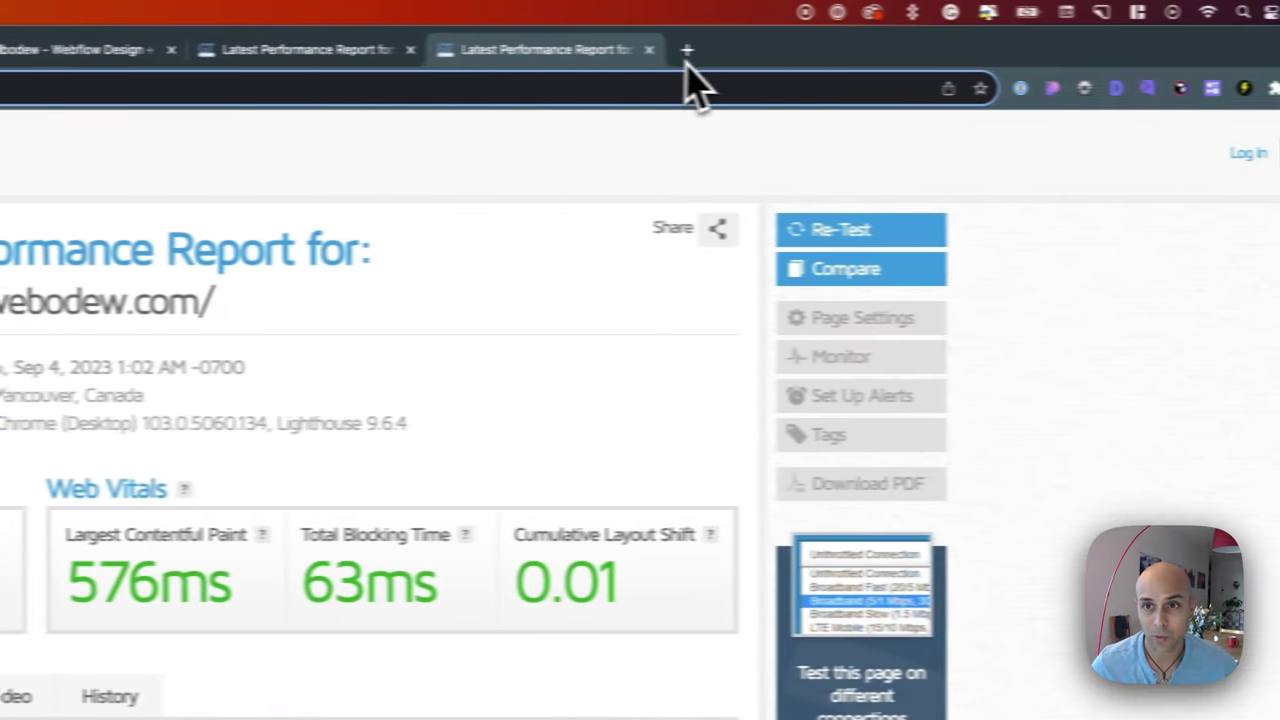
click(1018, 49)
key(super+v)
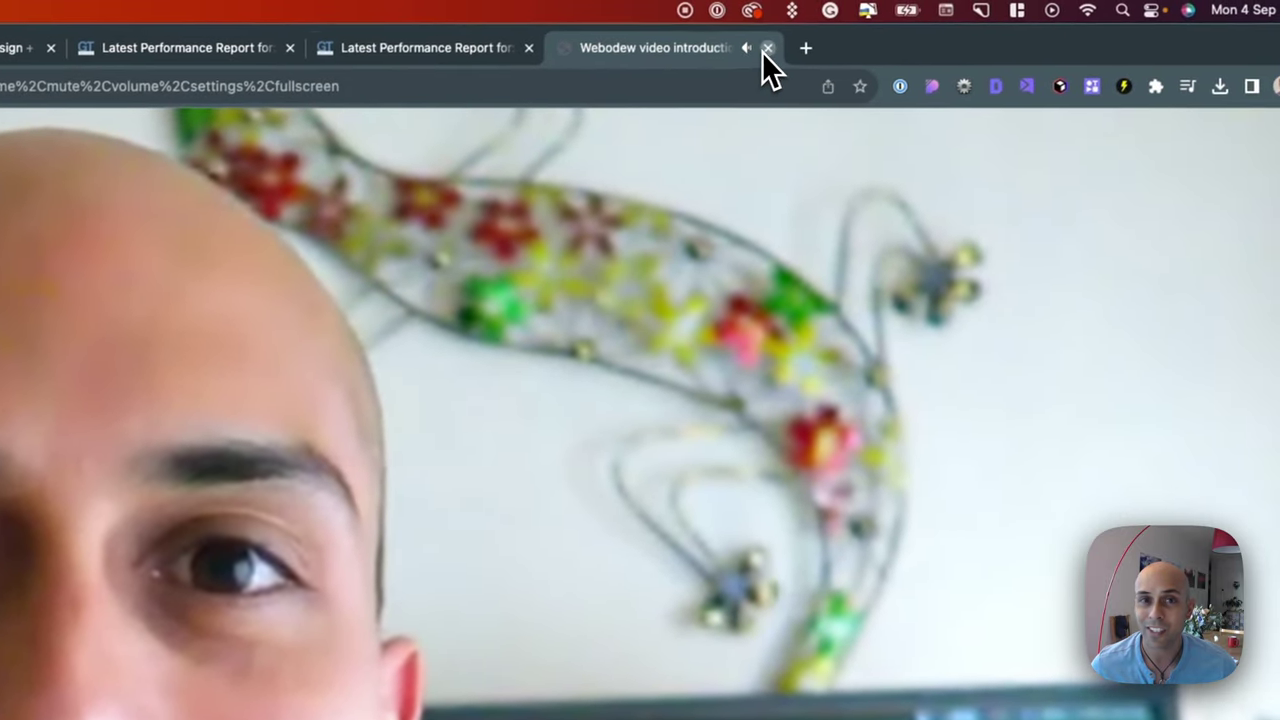
click(809, 31)
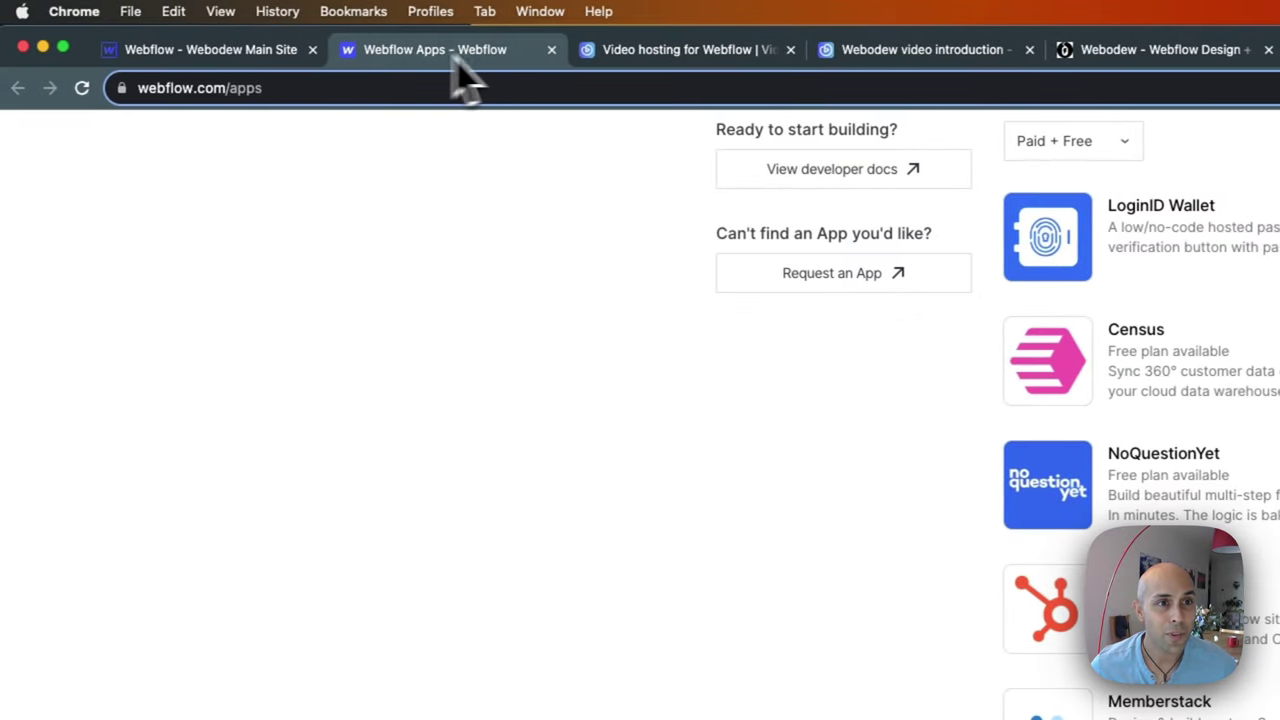
- Return to the video's sharing page in Vidzflow and copy its responsive embed code
click(568, 52)
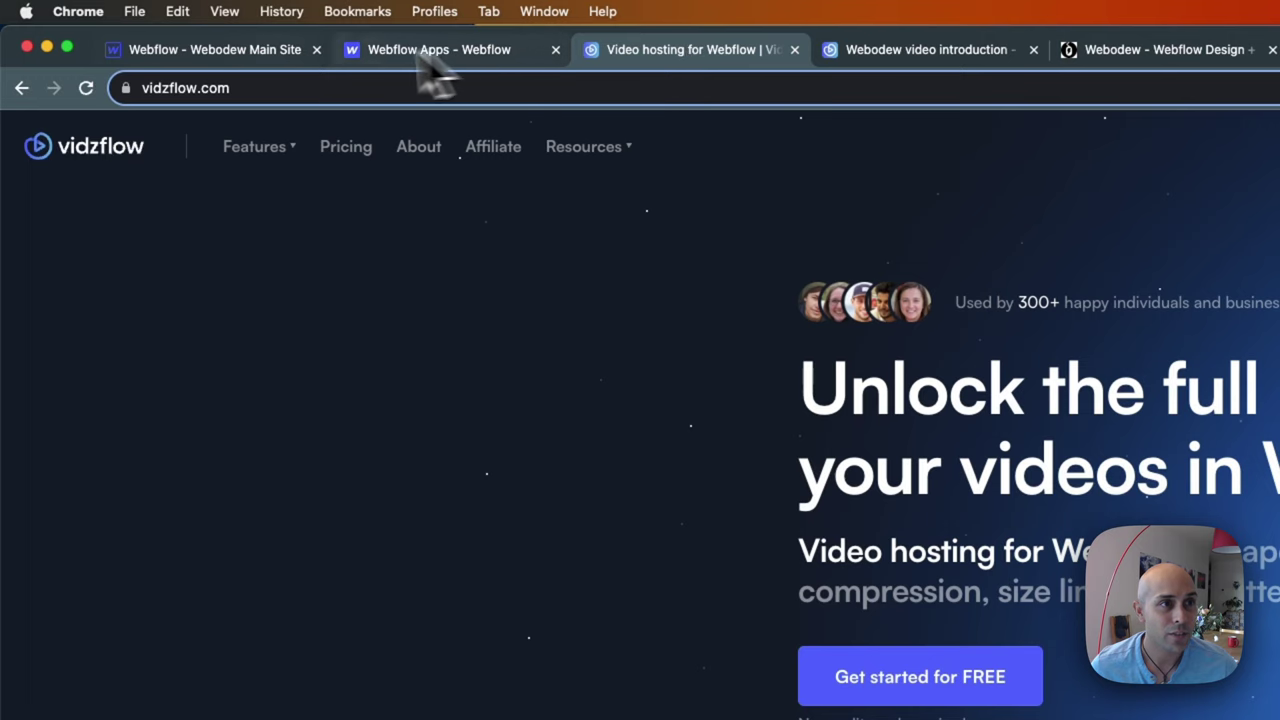
click(278, 58)
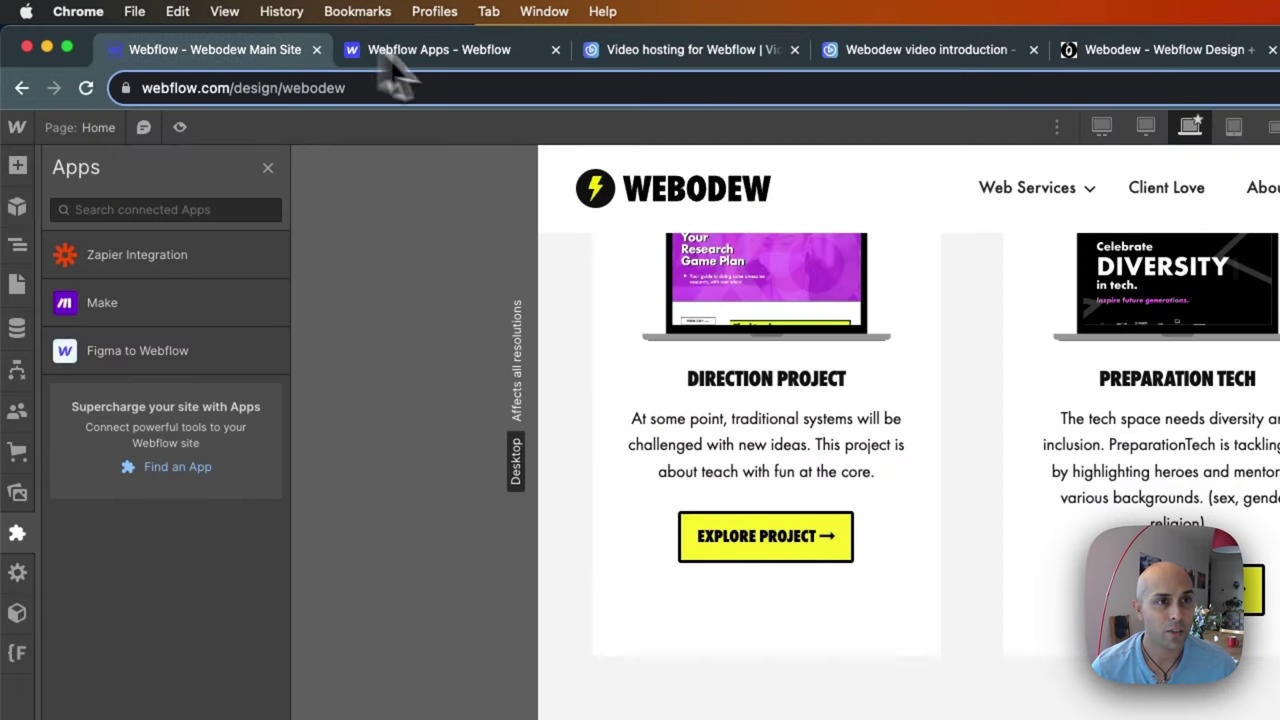
click(664, 62)
click(944, 58)
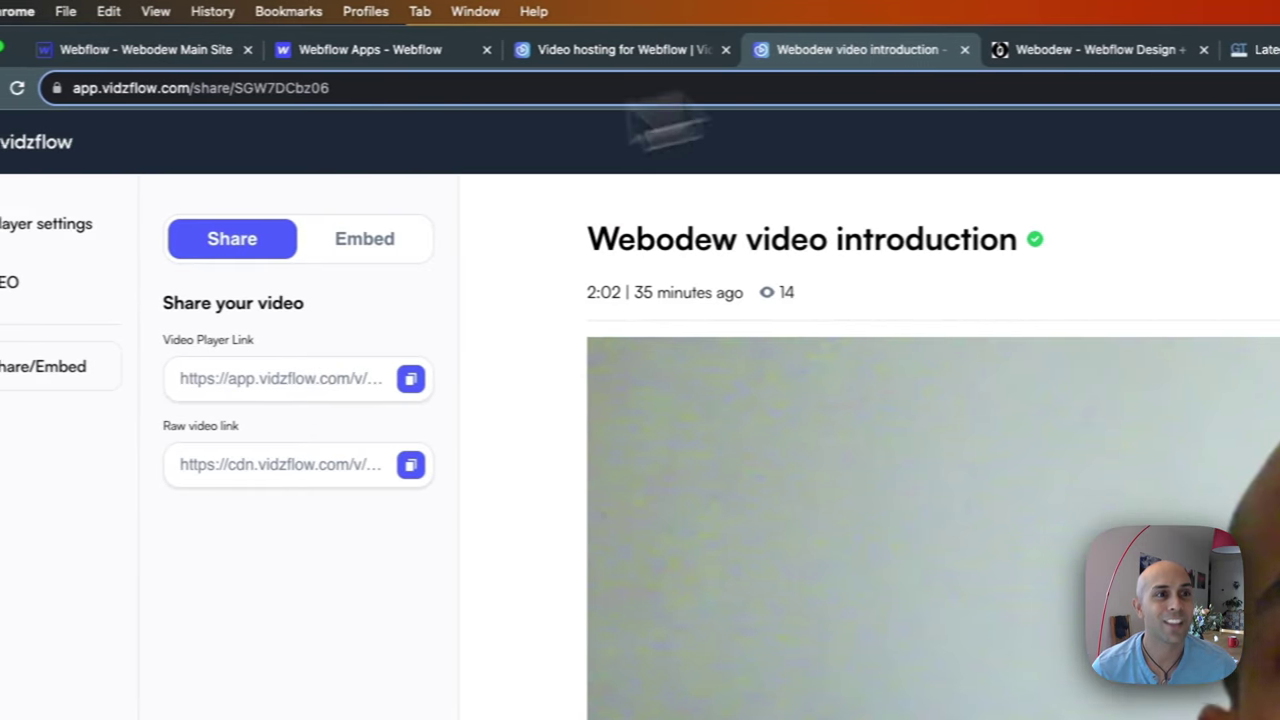
click(380, 246)
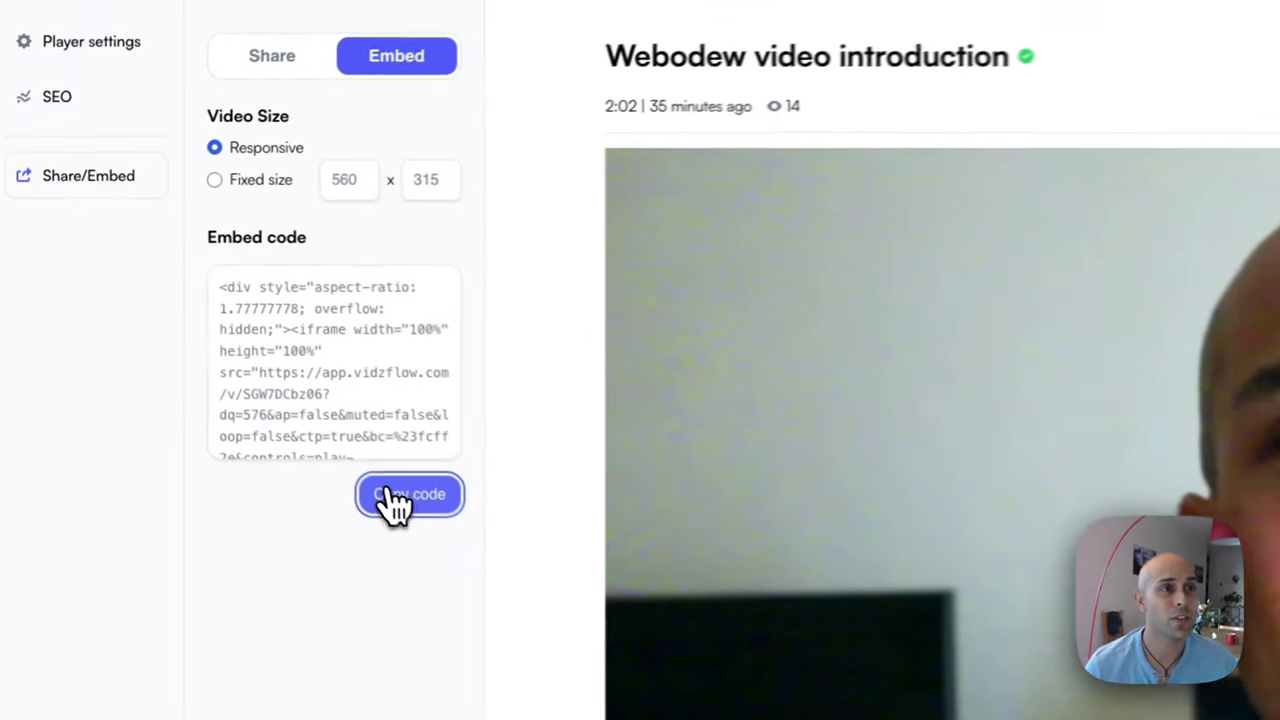
click(230, 367)
- In the Webodew project in Webflow, replace the code of the "Your Web Guy" HTML Embed with the copied Vidzflow code and save it
click(175, 45)
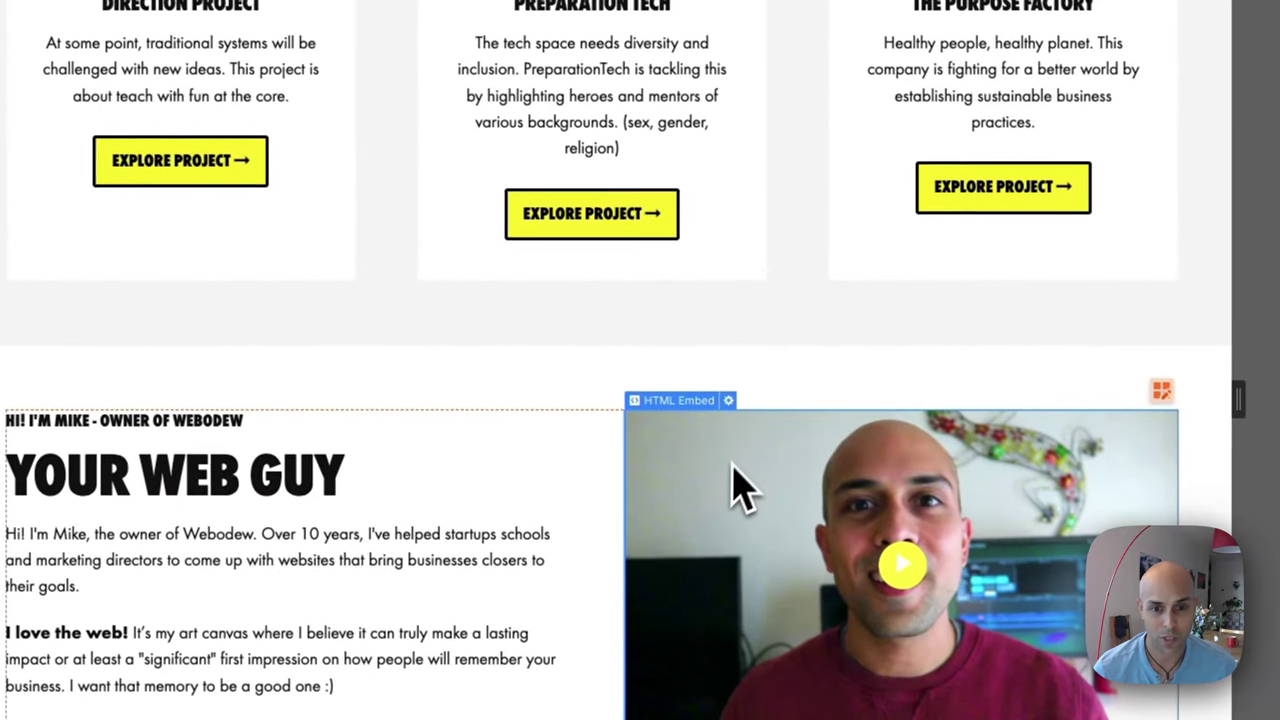
click(750, 414)
key(ctrl+a)
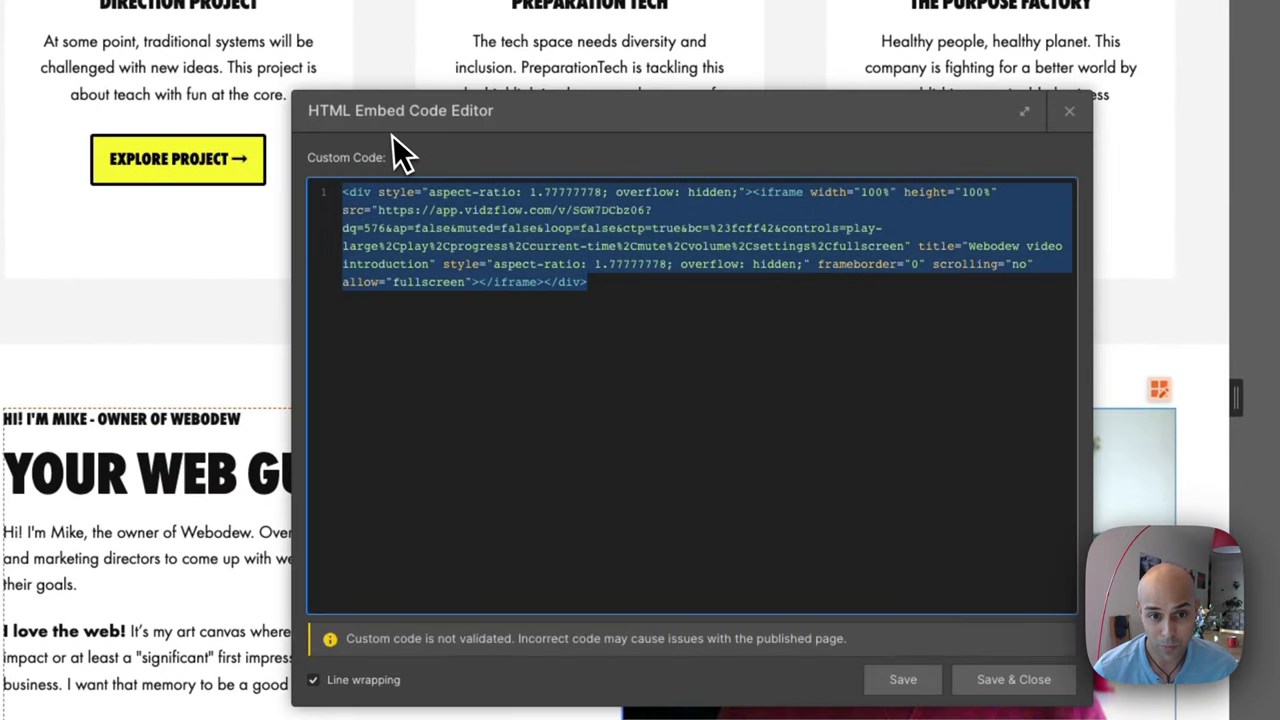
key(BackSpace)
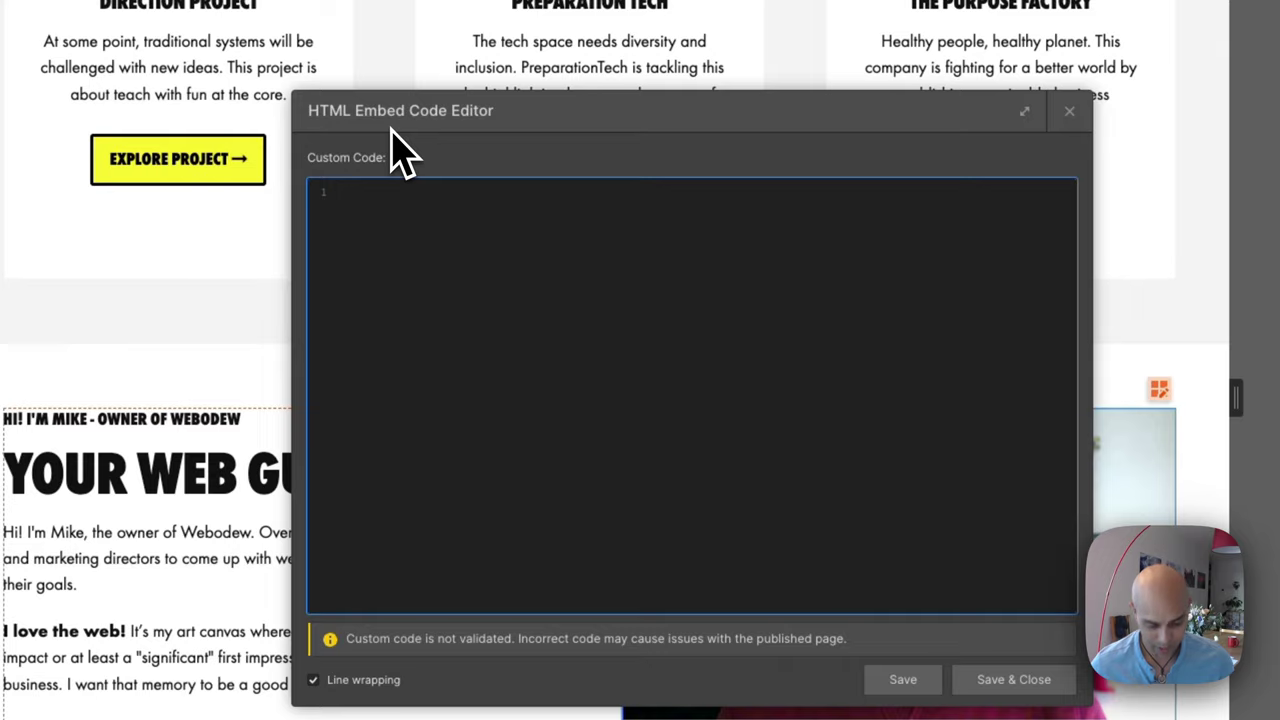
key(ctrl+v)
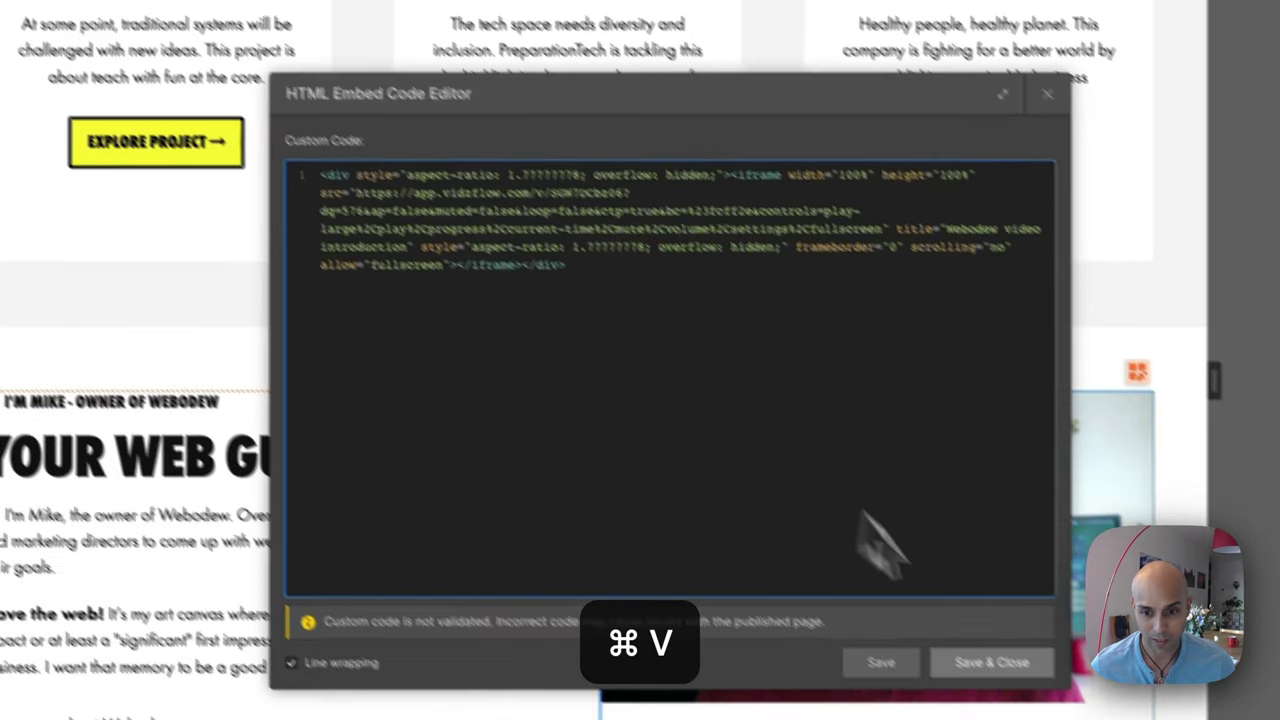
click(1013, 679)
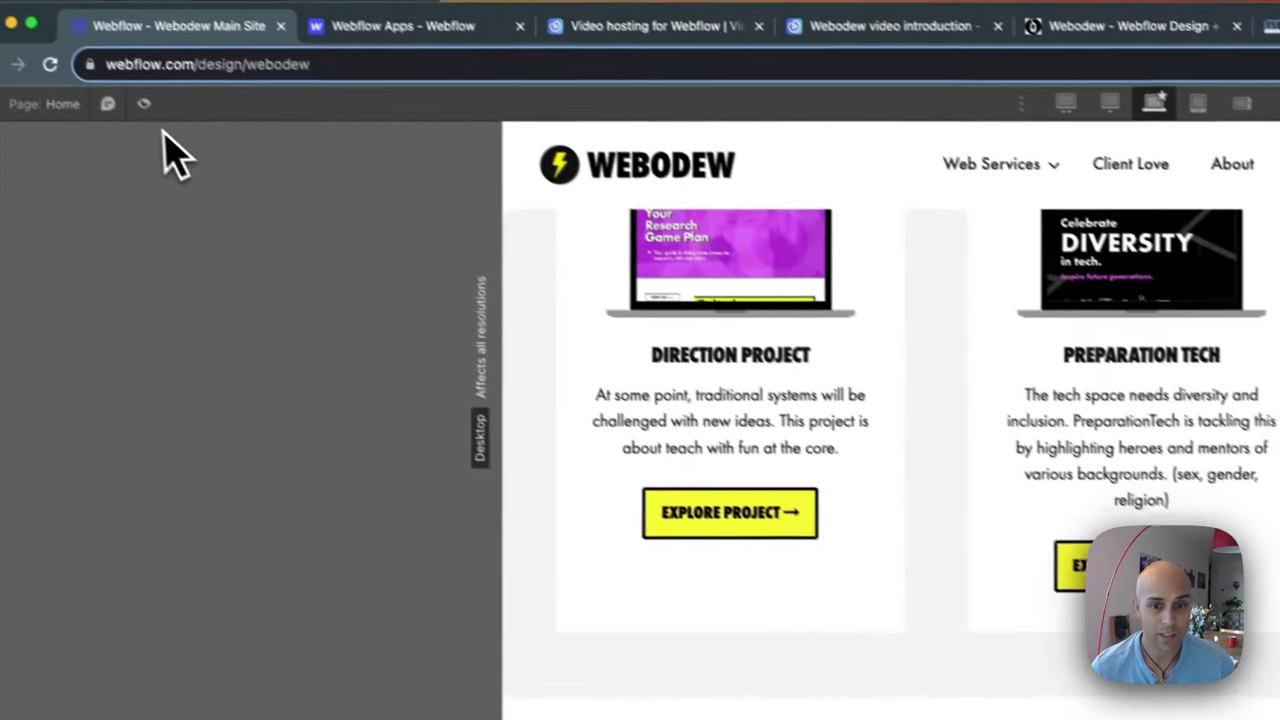
- Preview the Webflow page, play and pause the embedded introduction video, and exit the preview
click(143, 103)
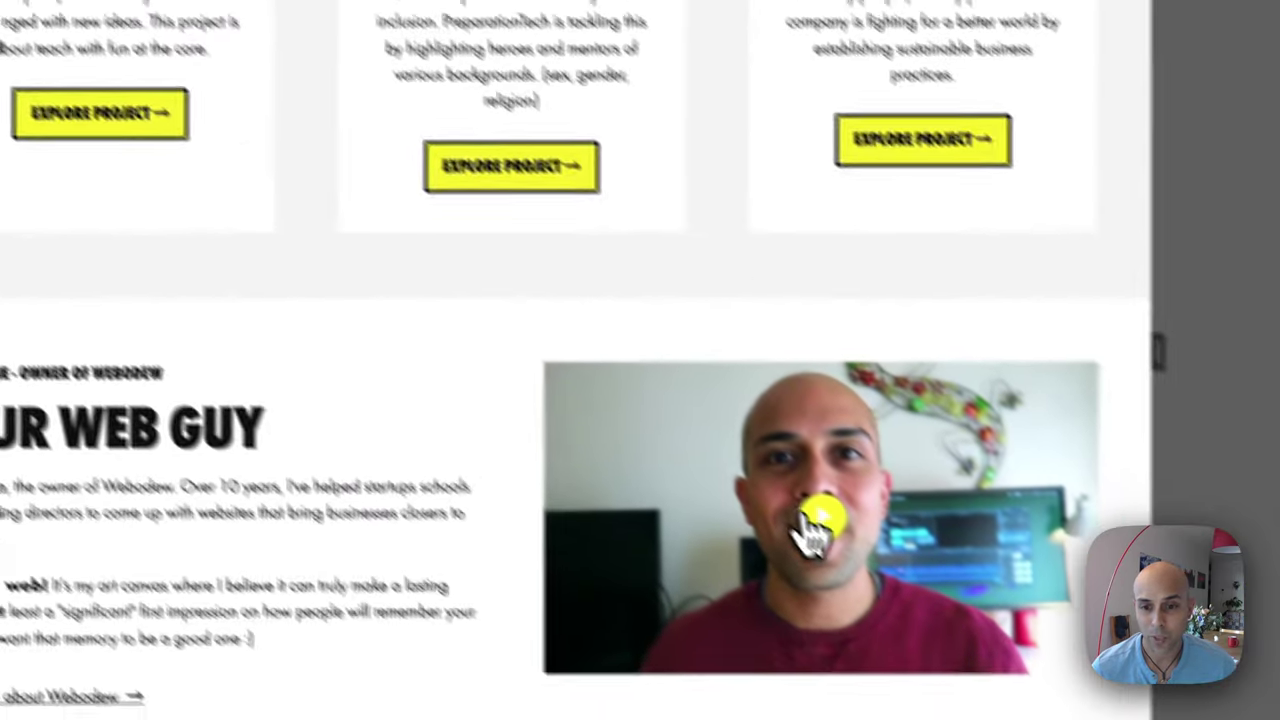
click(812, 522)
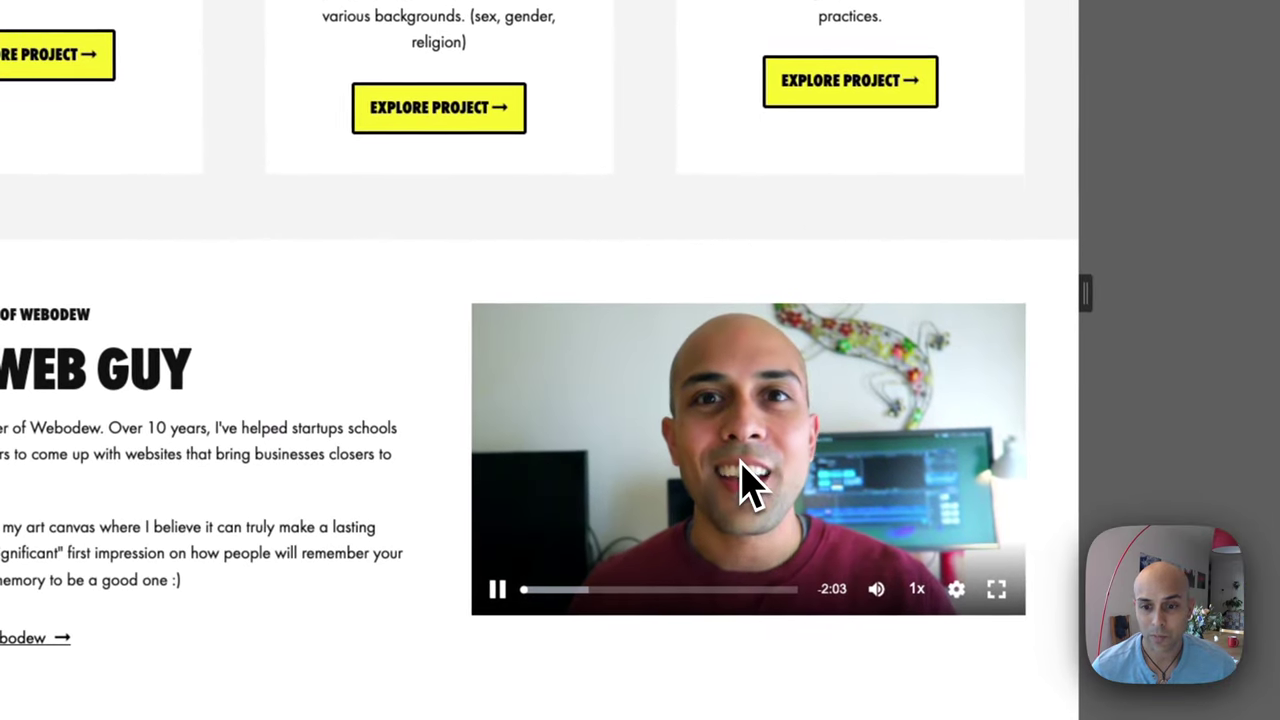
click(748, 482)
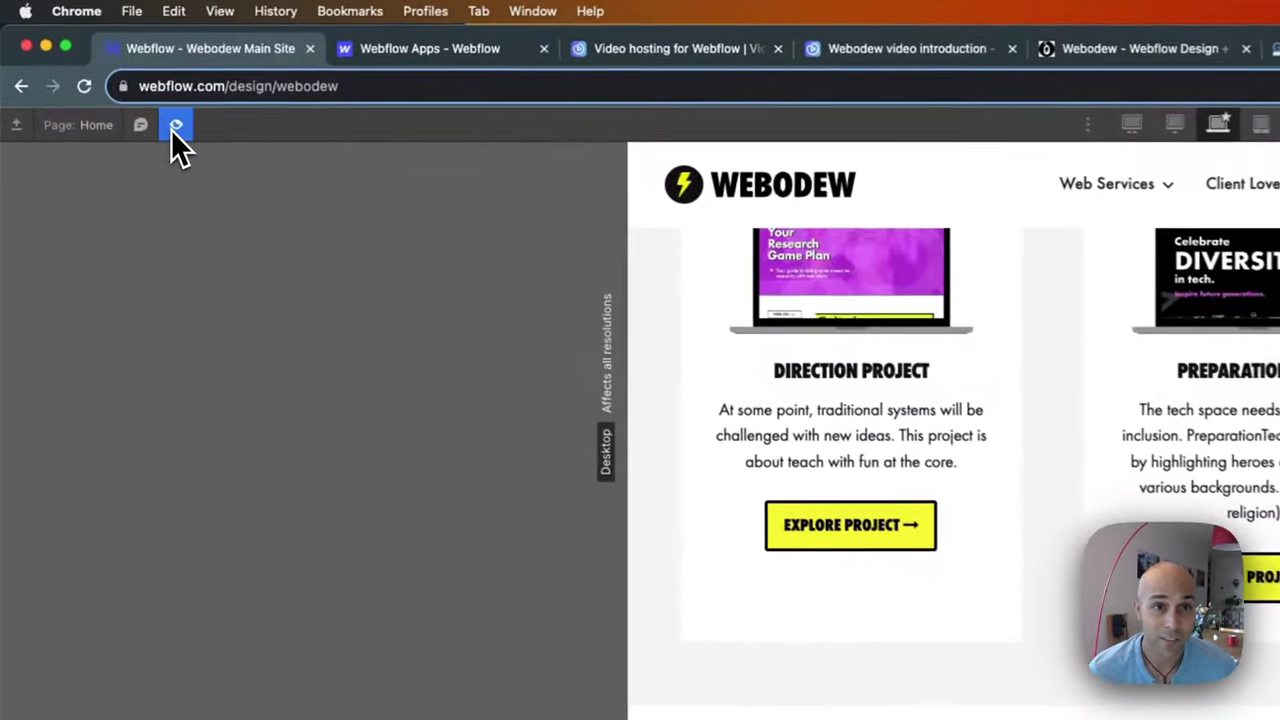
click(88, 64)
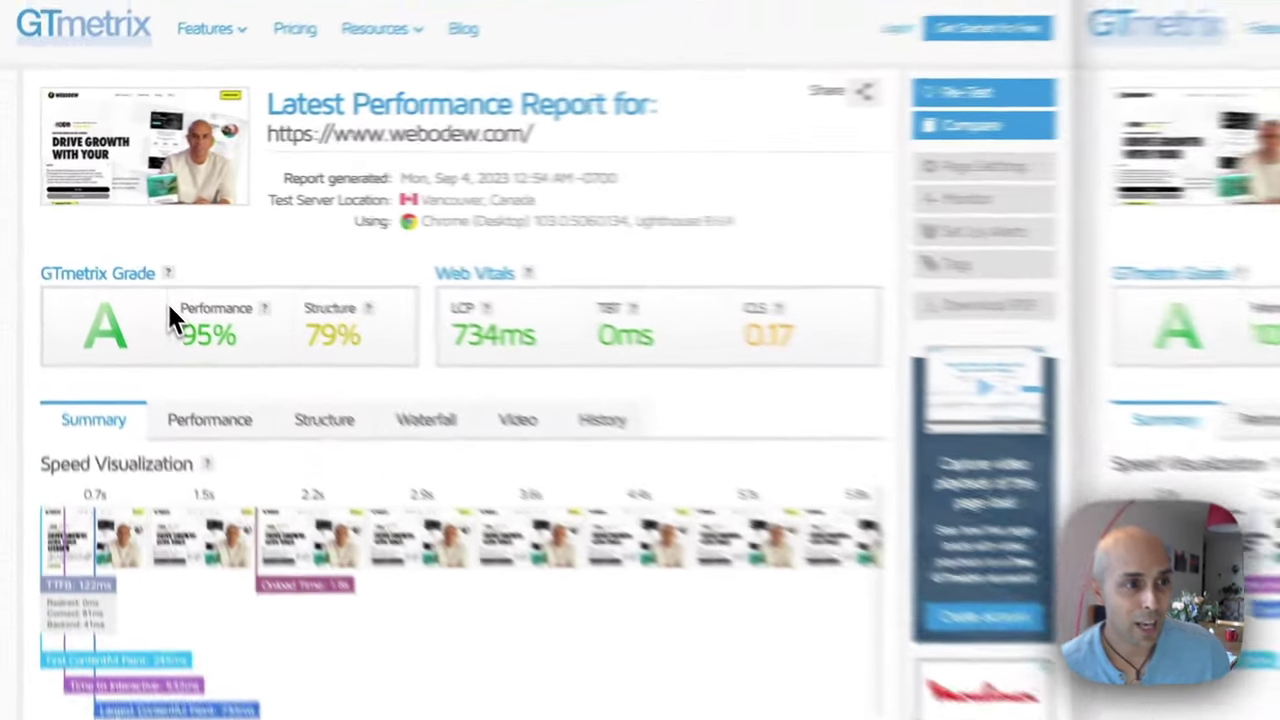
- Examine the GTmetrix performance grade for webodew.com and review Vidzflow's pricing plans
drag(101, 254, 169, 283)
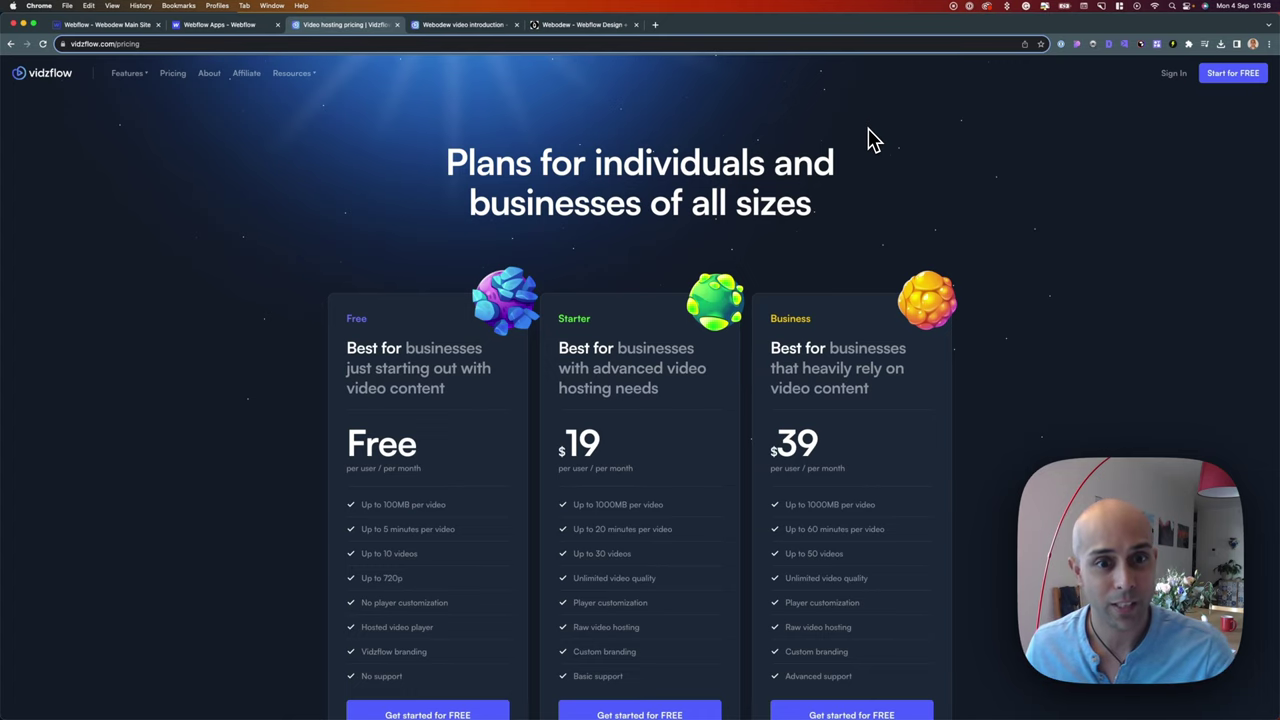
scroll(871, 137, down, 2)
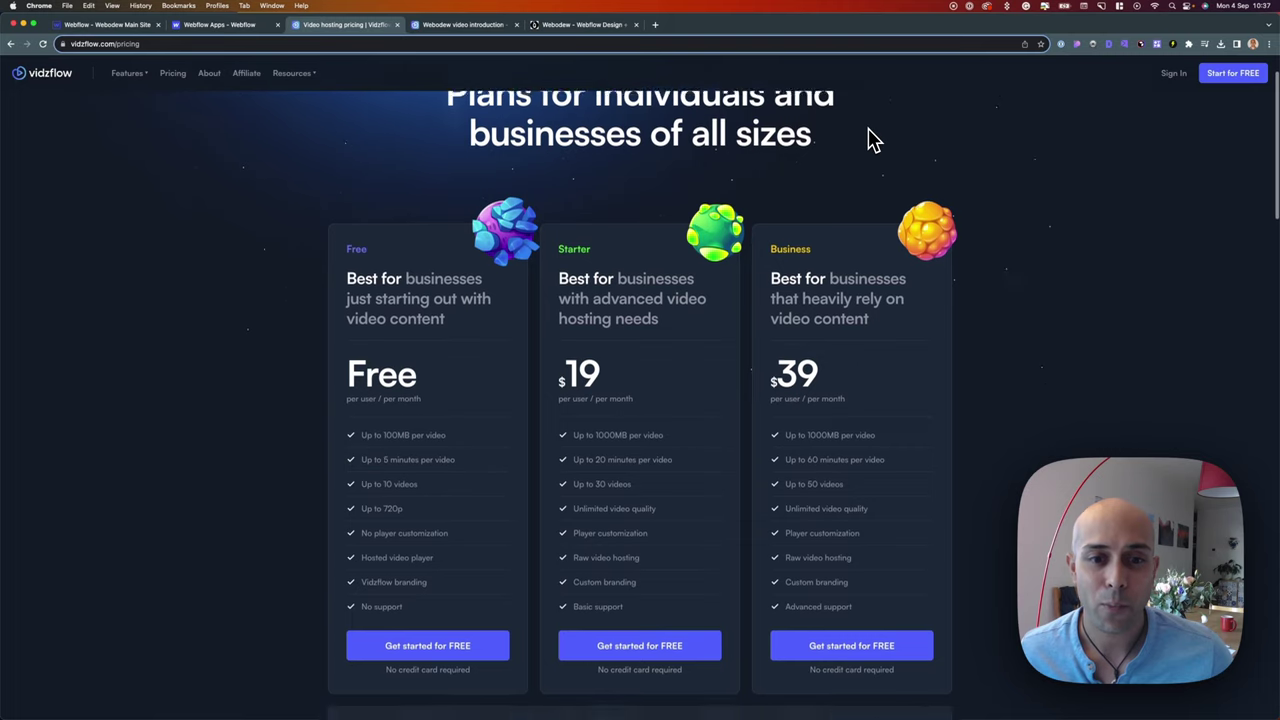